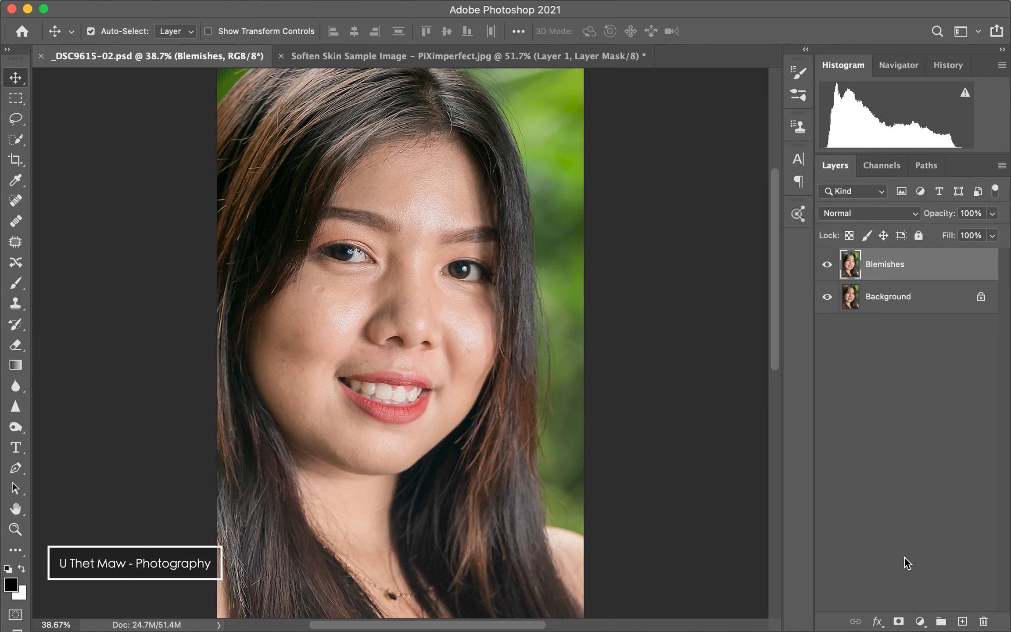
- Duplicate the Blemishes layer, invert the copy's colours and set its blend mode to Vivid Light
key("super+j")
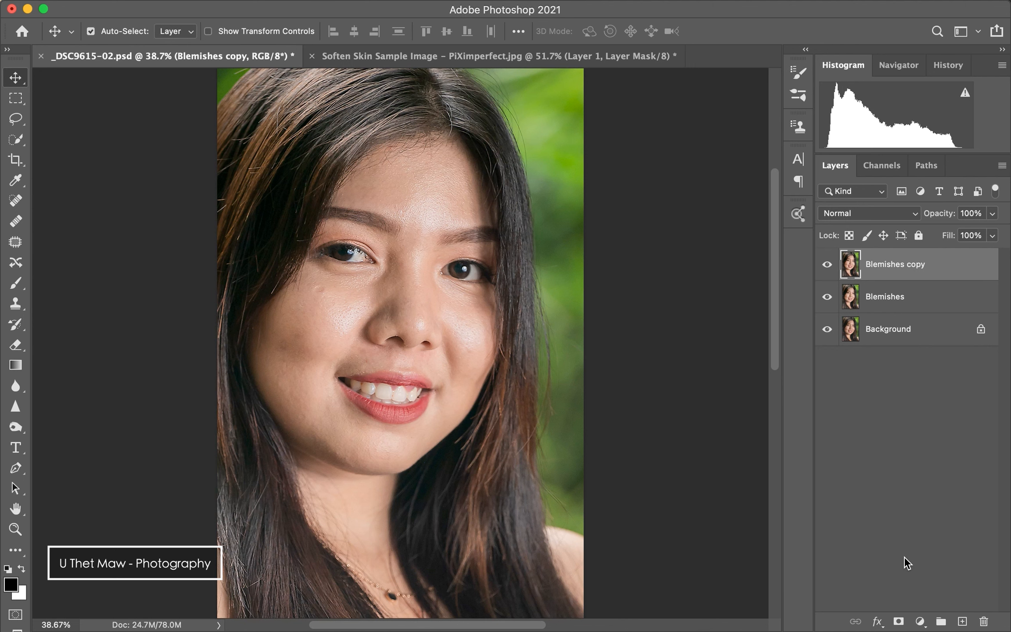
key("super+i")
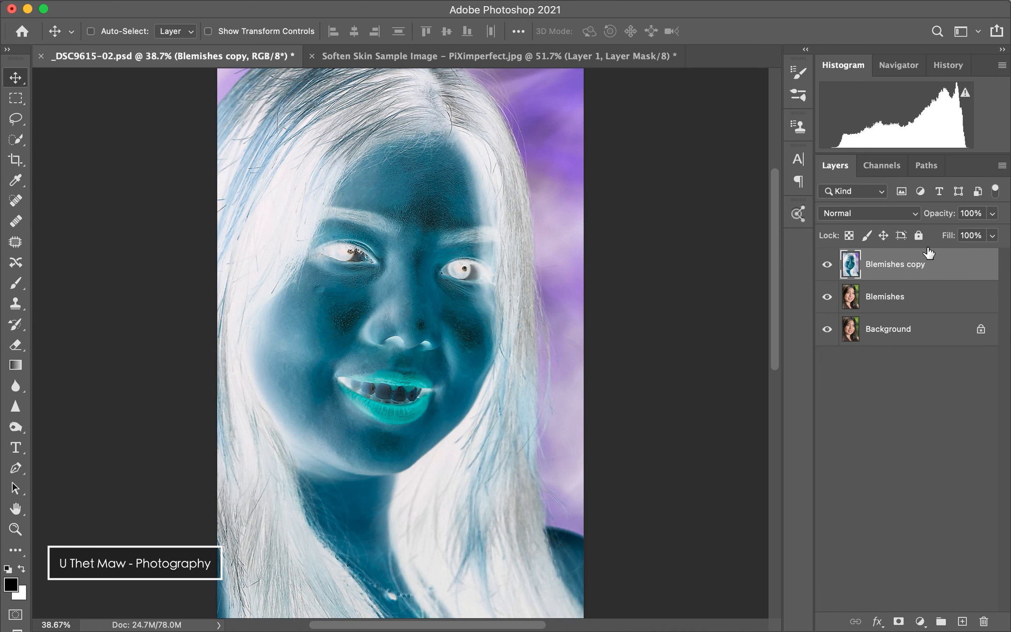
left_click(912, 215)
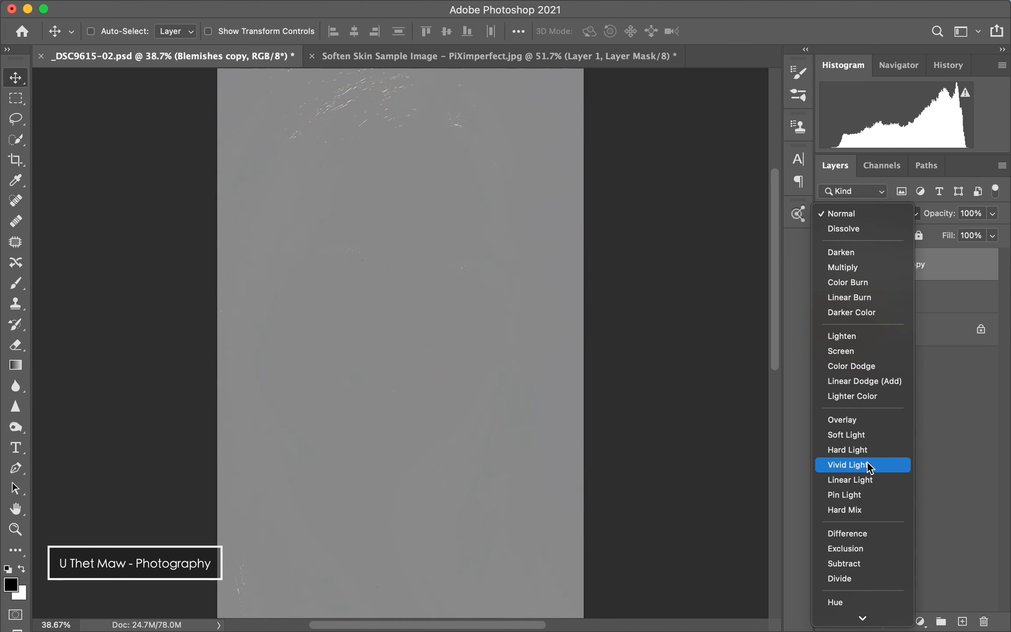
left_click(866, 465)
- Apply a High Pass filter with a radius of 28 pixels to the Blemishes copy layer
mouse_move(425, 4)
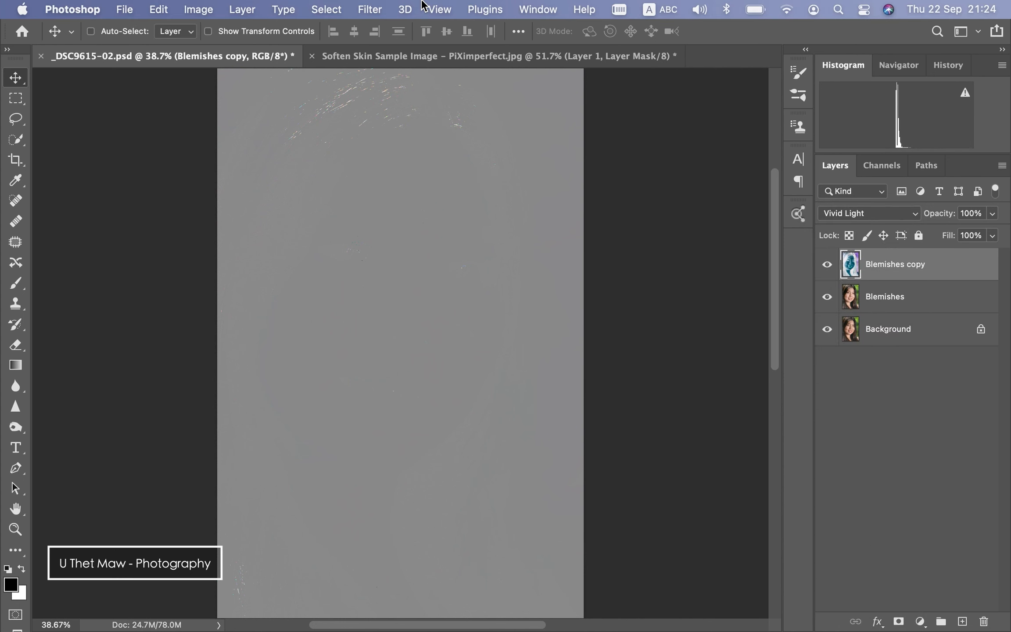
left_click(371, 9)
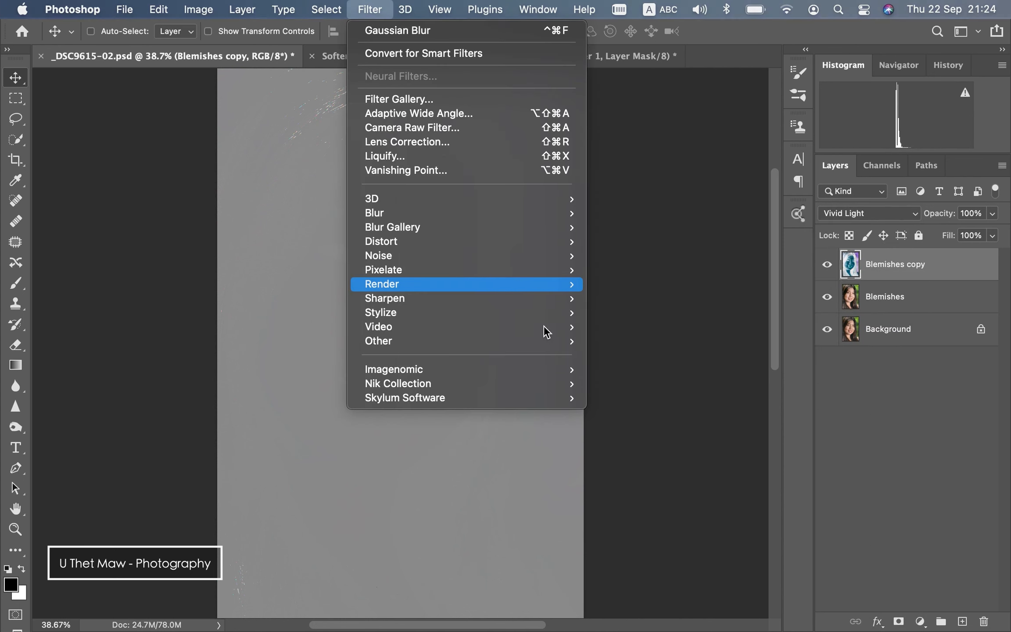
mouse_move(553, 341)
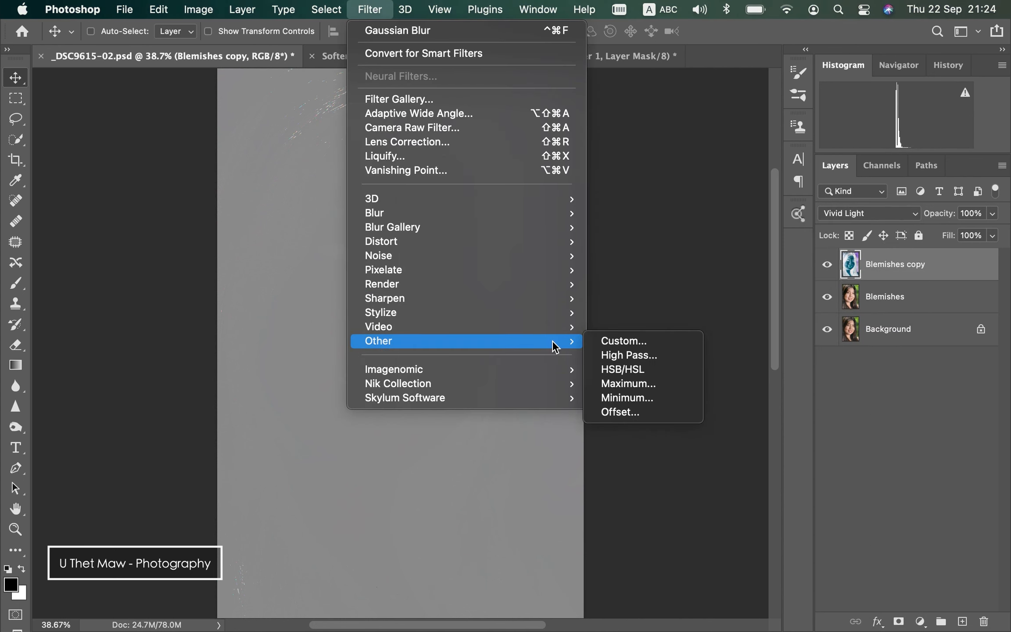
left_click(653, 350)
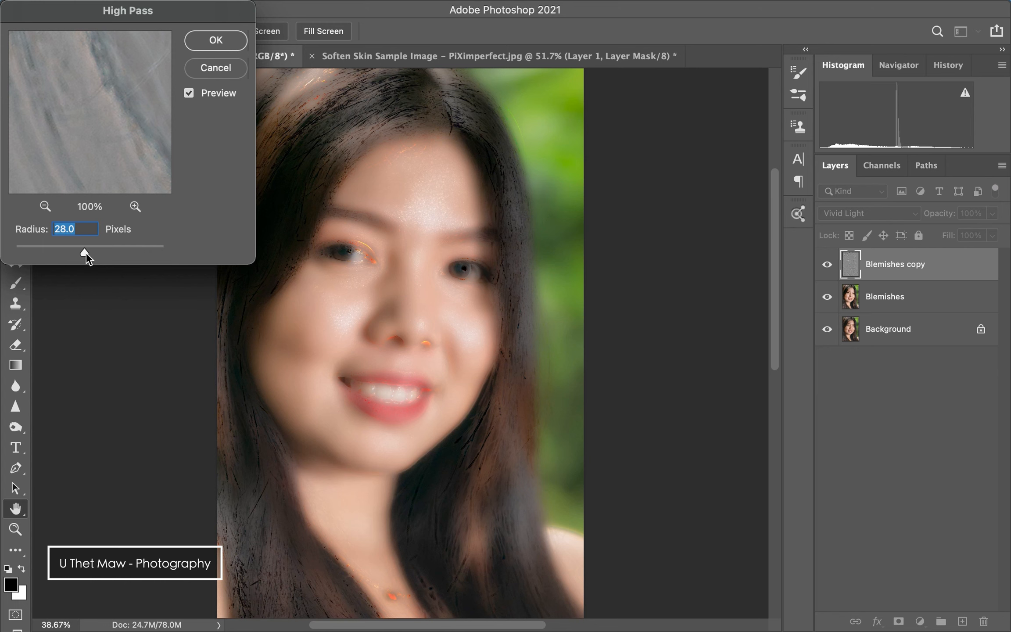
left_click_drag(85, 252, 69, 250)
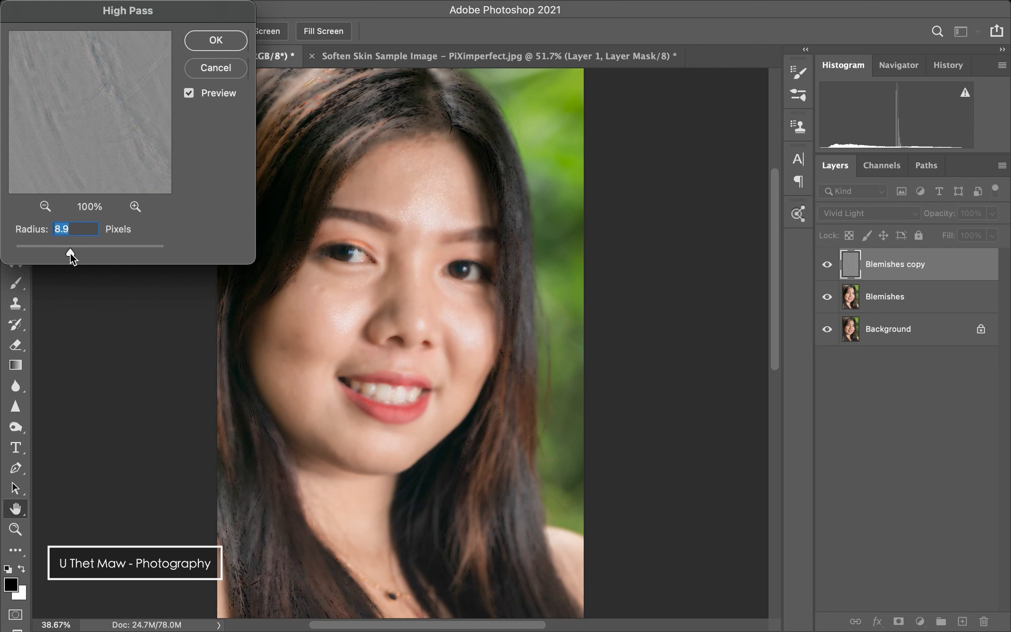
left_click_drag(70, 252, 30, 252)
type("8")
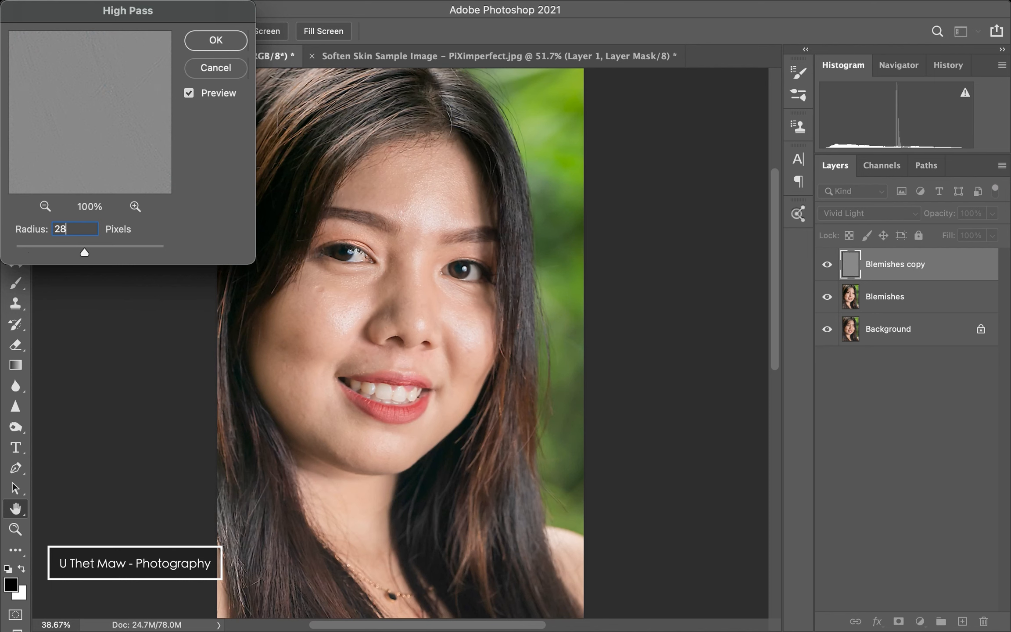
left_click(219, 50)
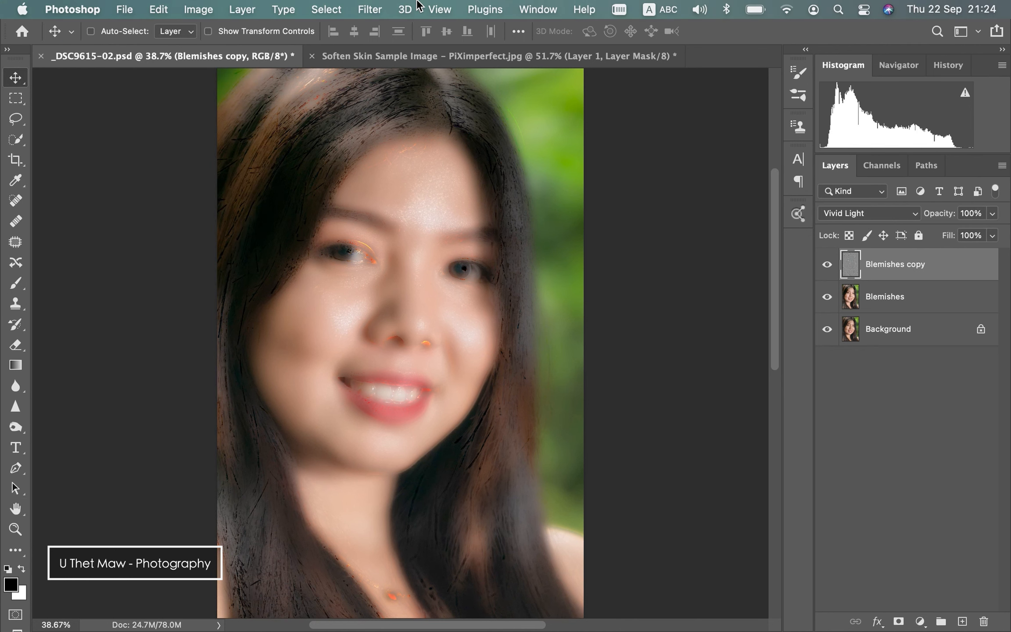
left_click(374, 13)
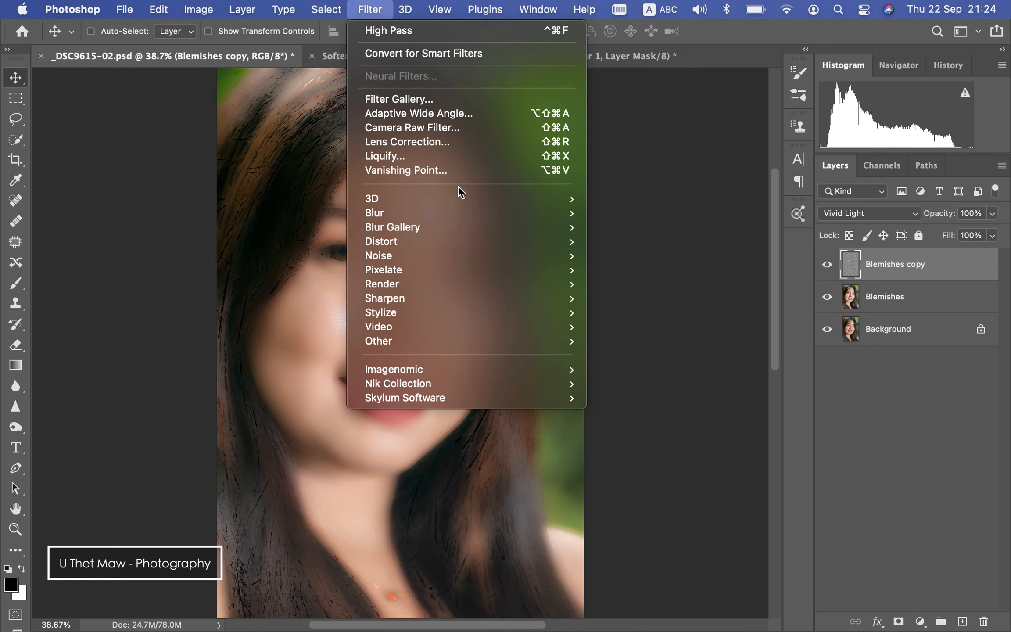
mouse_move(484, 213)
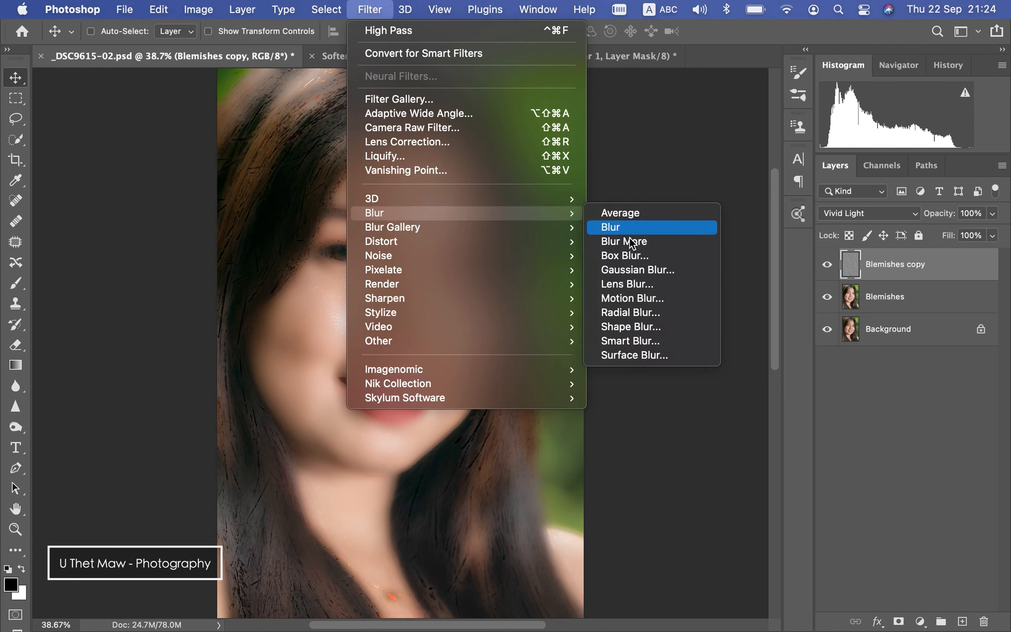
left_click(674, 283)
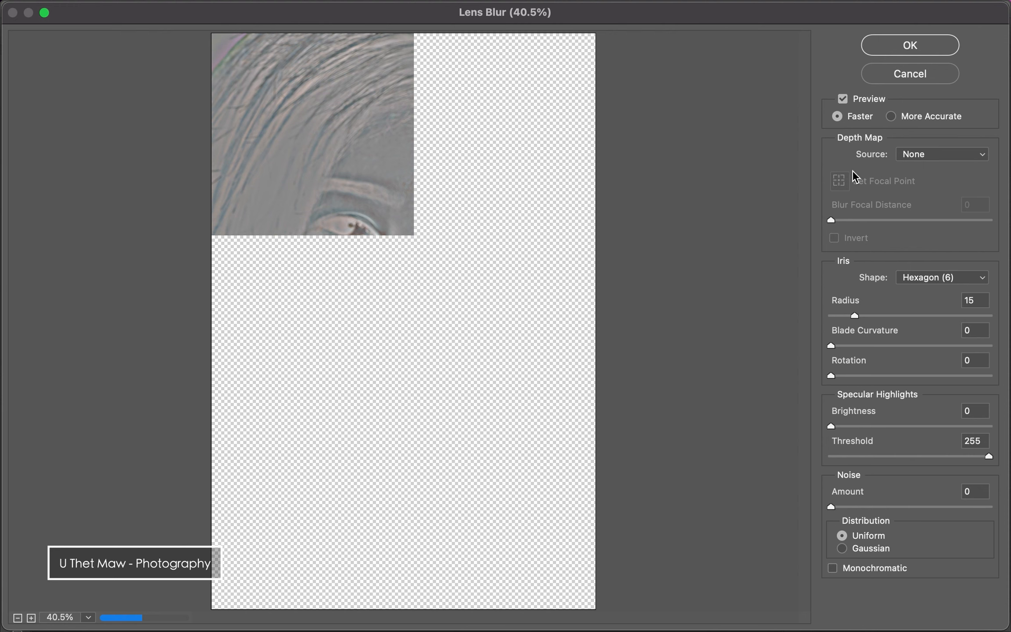
left_click(890, 73)
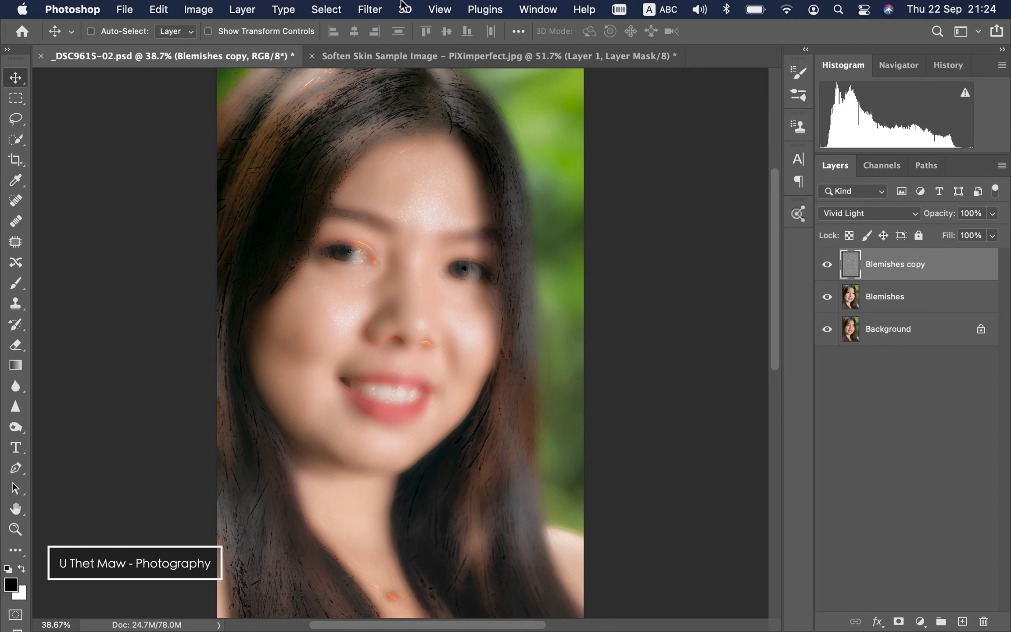
- Apply a Gaussian Blur with a radius of 5.0 pixels to the Blemishes copy layer
left_click(374, 9)
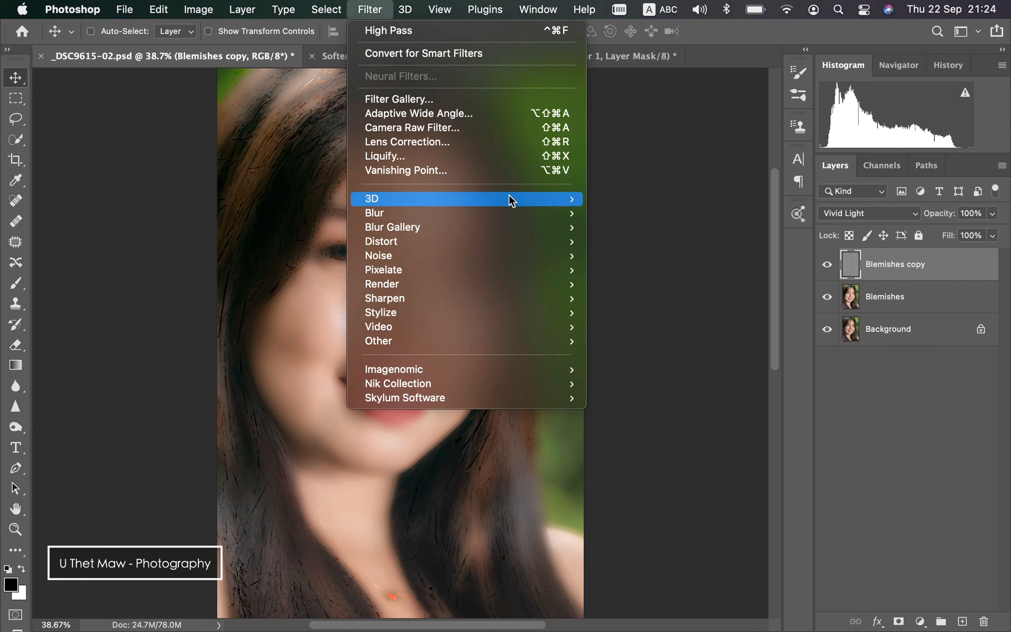
mouse_move(527, 213)
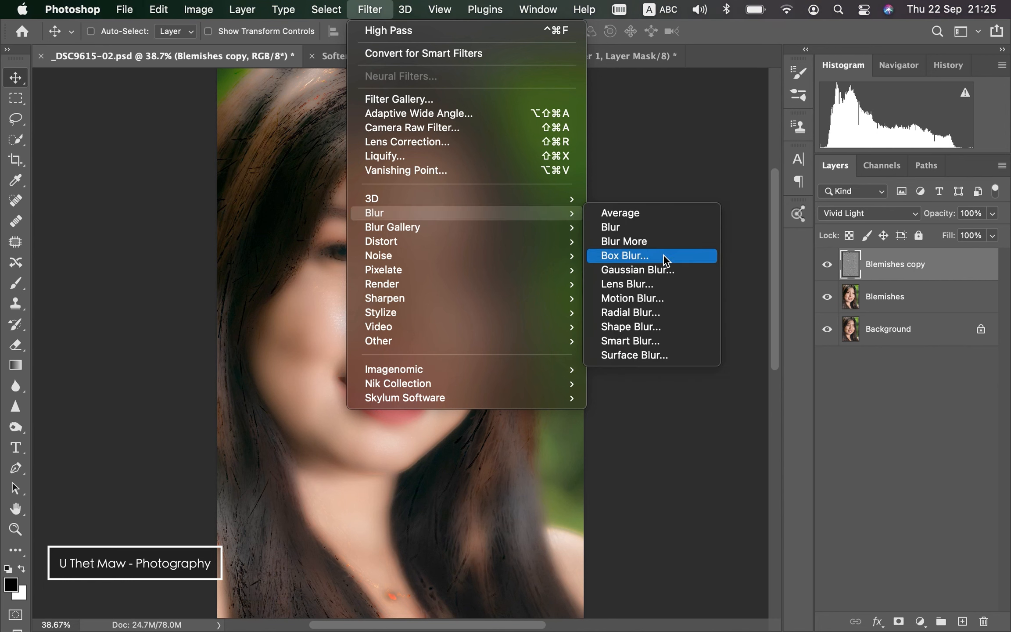
left_click(671, 270)
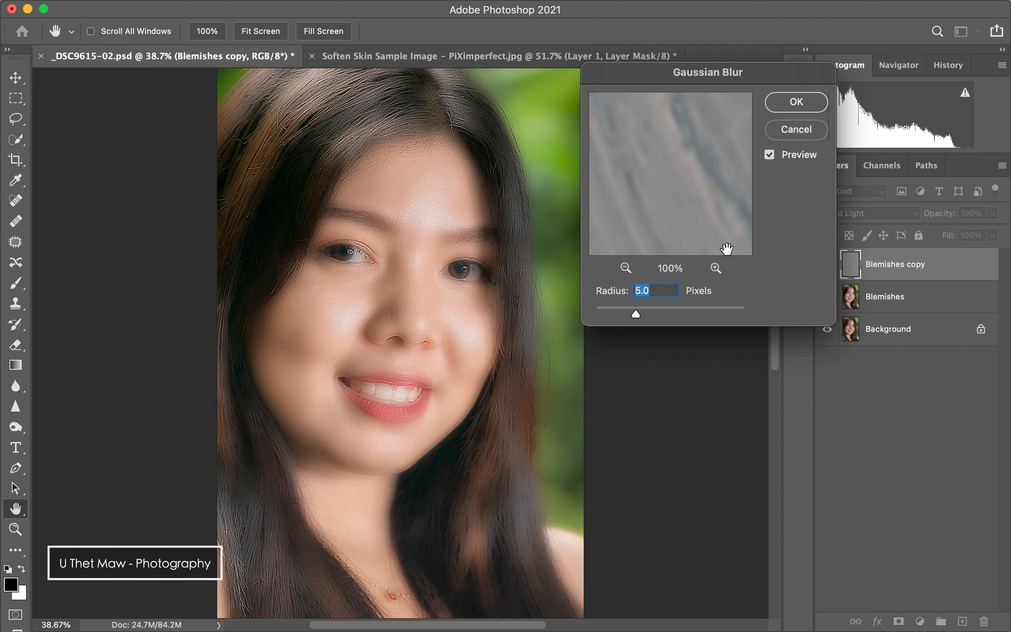
left_click(793, 103)
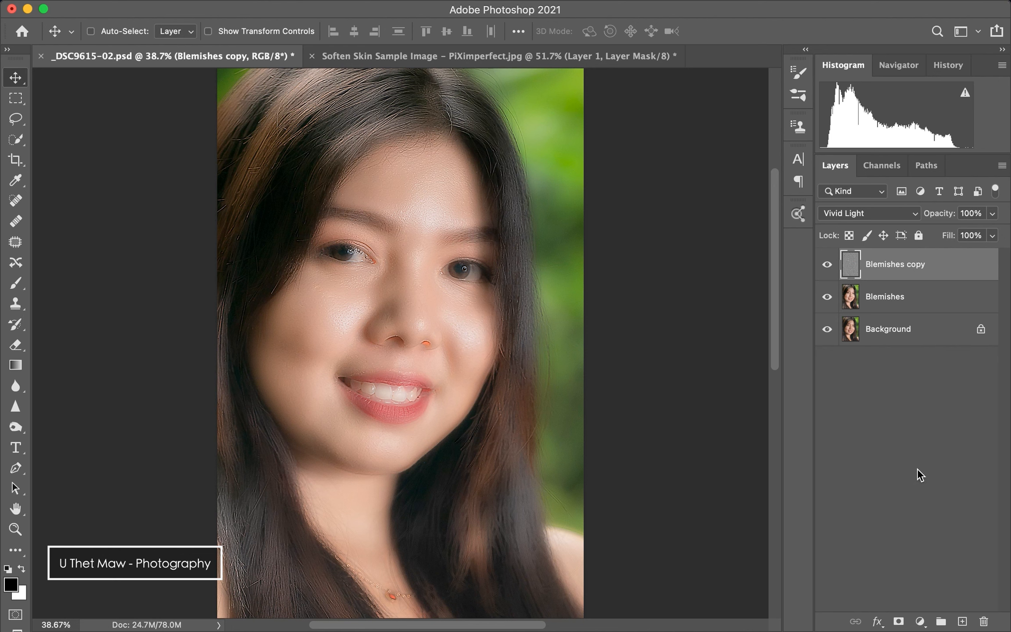
- Add a layer mask to the Blemishes copy layer and invert it to black
left_click(898, 621)
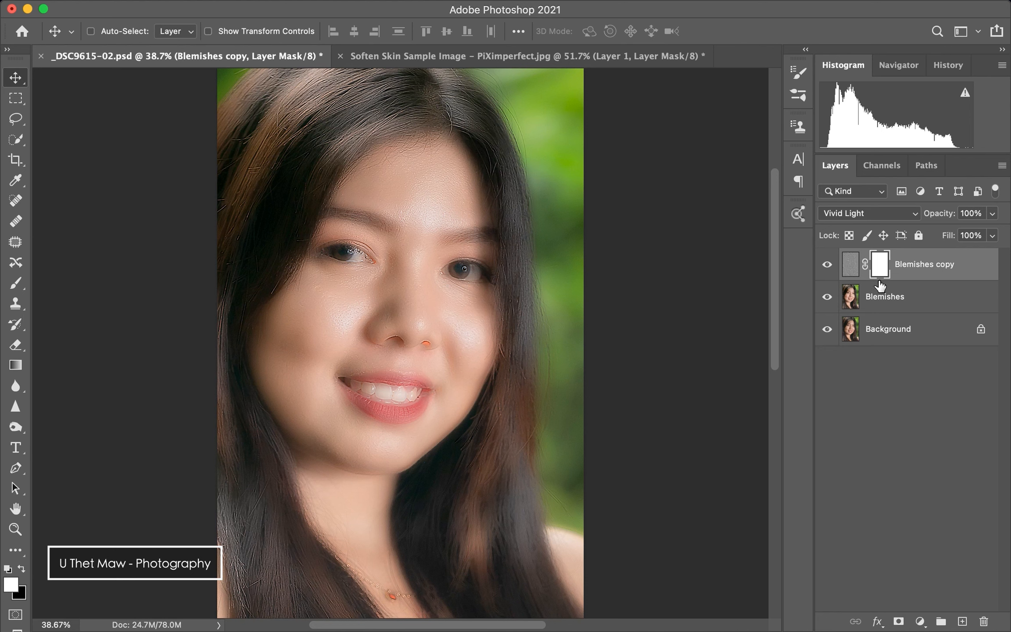
key("super+i")
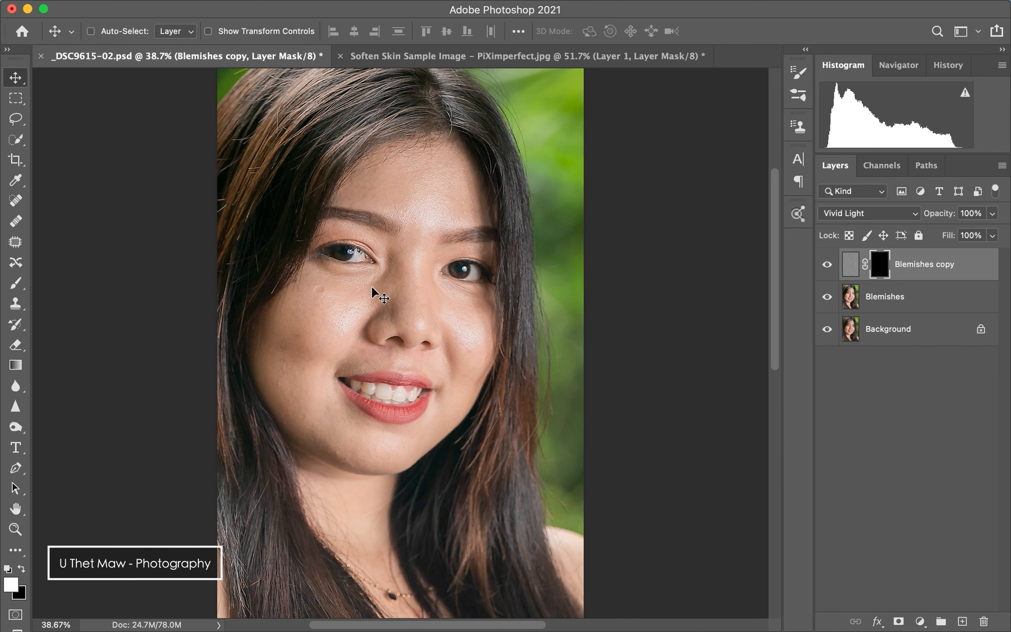
- Paint white on the layer mask over the cheeks, forehead and other large skin areas with a soft 400 px brush
left_click(16, 283)
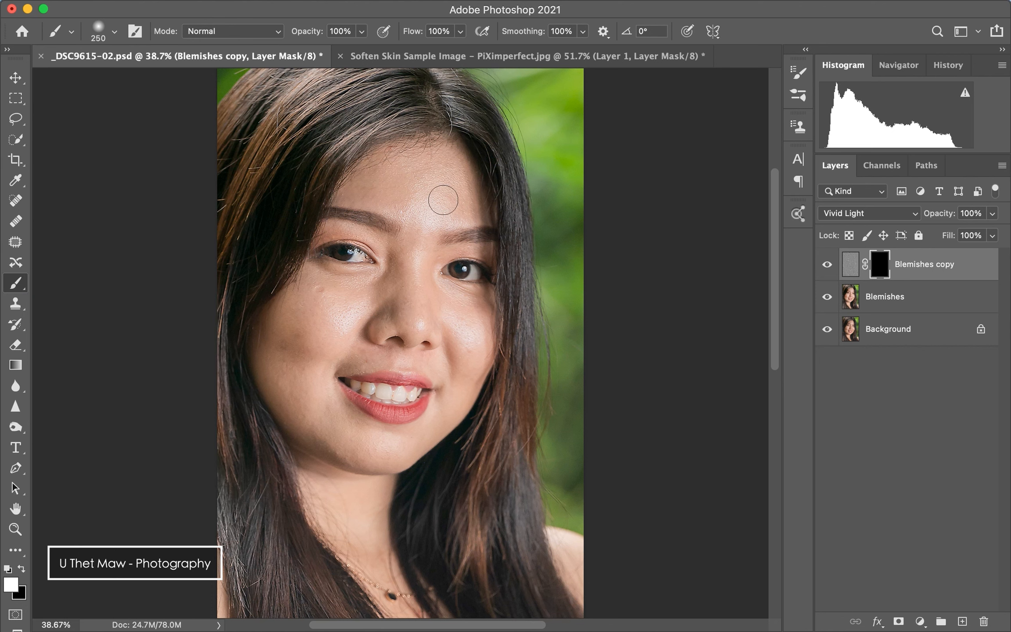
key("bracketright")
key("bracketright")
key("bracketright")
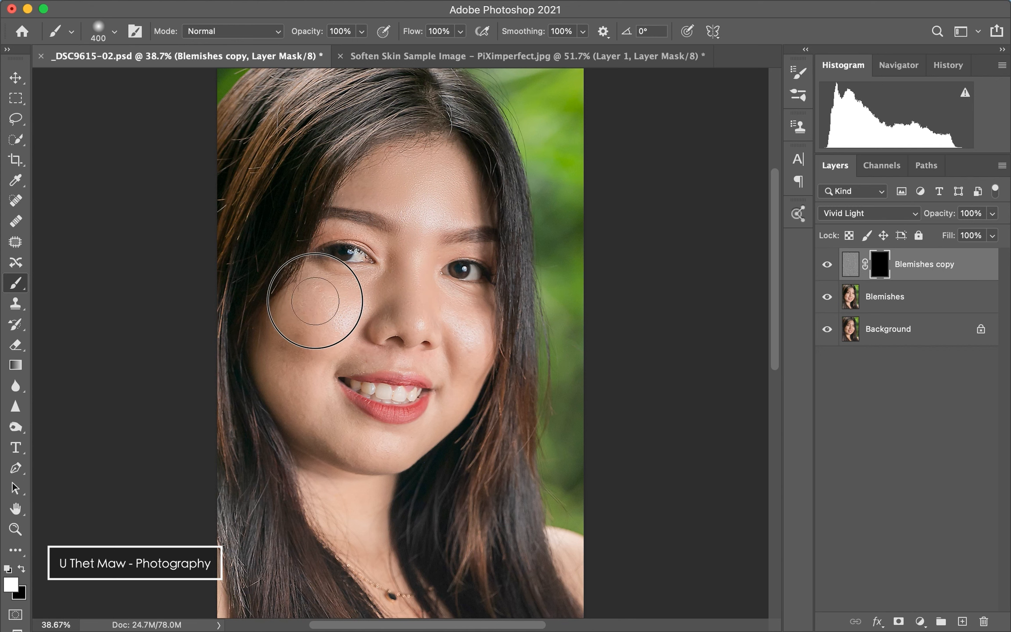
mouse_move(316, 300)
left_mouse_down()
mouse_move(289, 372)
mouse_move(300, 402)
mouse_move(350, 439)
left_mouse_up()
left_click_drag(463, 350, 457, 312)
- Reduce the brush to 200 px and paint white on the mask over the skin around the mouth and chin
key("bracketleft")
key("bracketleft")
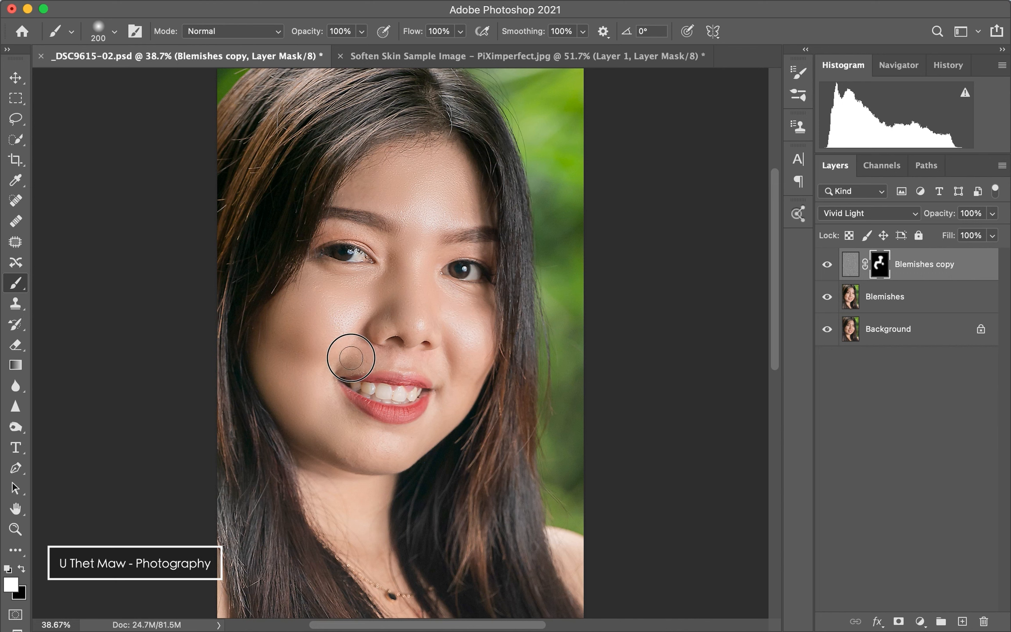
mouse_move(450, 380)
left_mouse_down()
mouse_move(420, 435)
mouse_move(360, 444)
mouse_move(374, 454)
mouse_move(346, 446)
mouse_move(350, 424)
left_mouse_up()
right_click(384, 332)
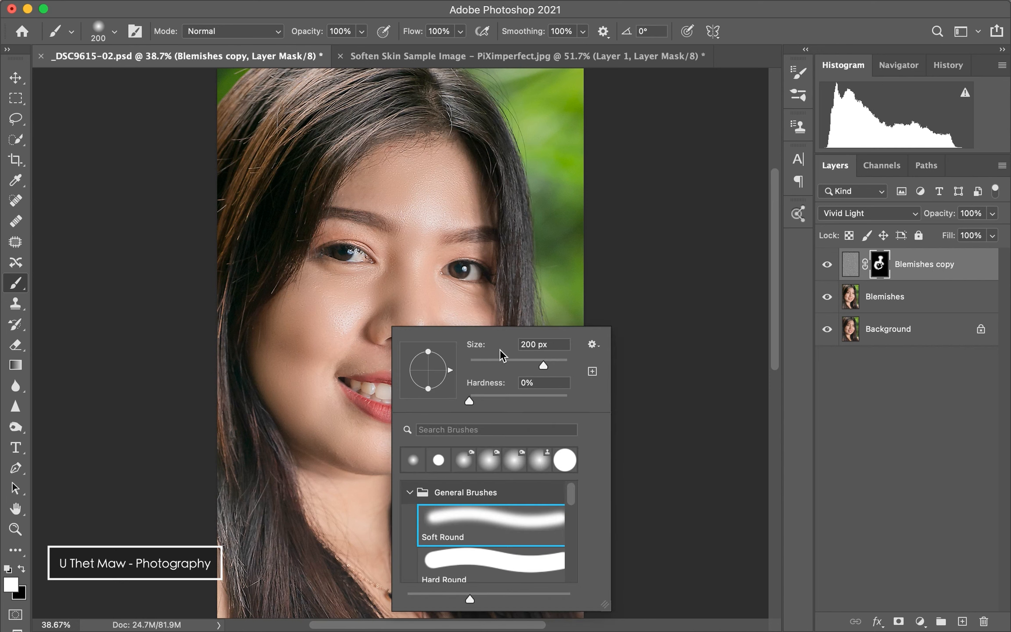
left_click(462, 309)
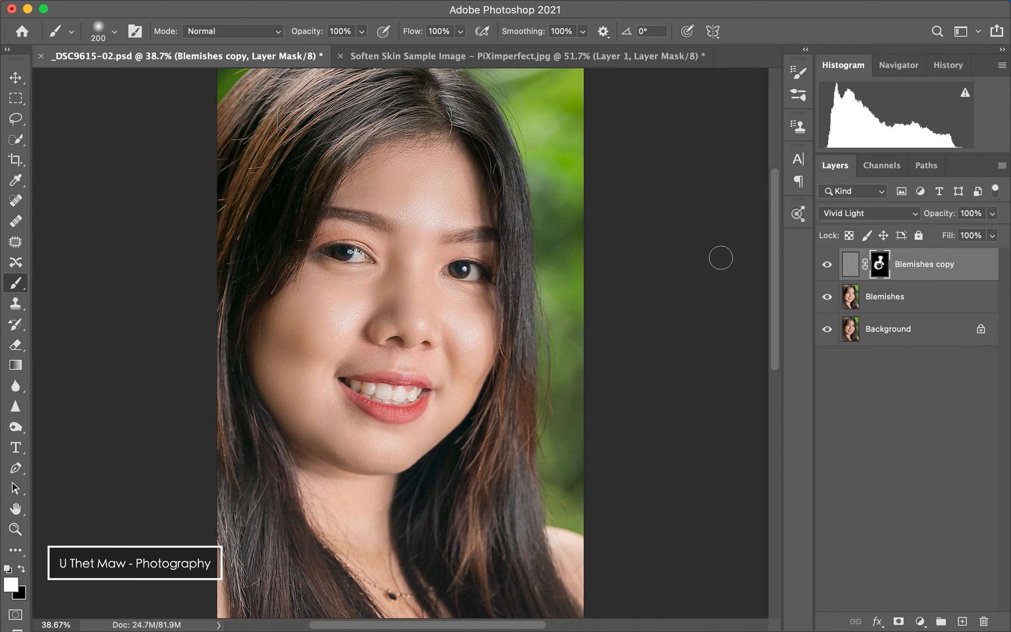
- Compare the portrait before and after smoothing by toggling the Blemishes copy layer's visibility twice
left_click(827, 265)
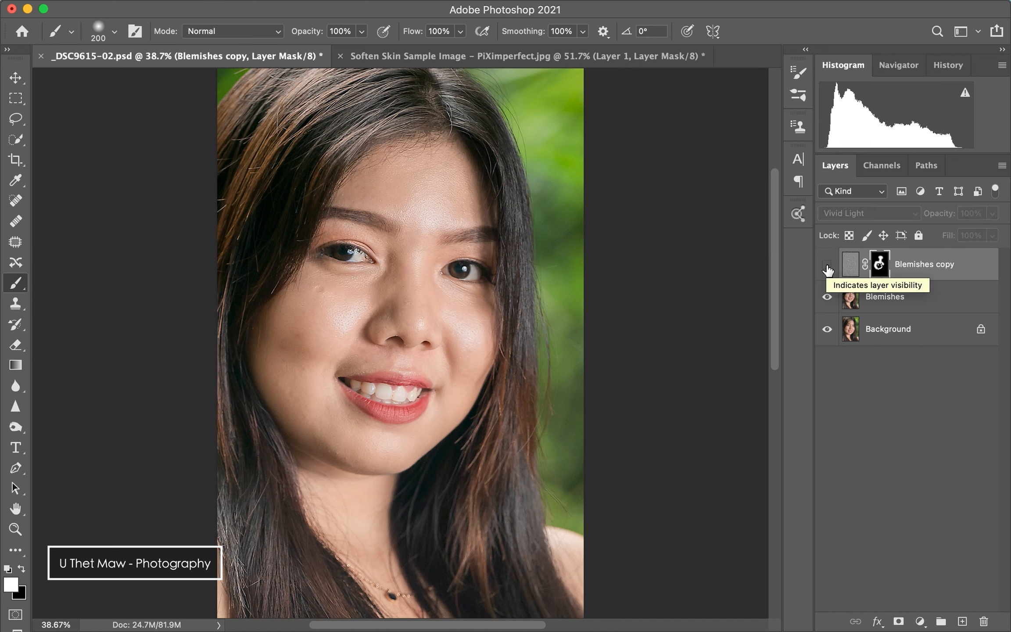
left_click(826, 264)
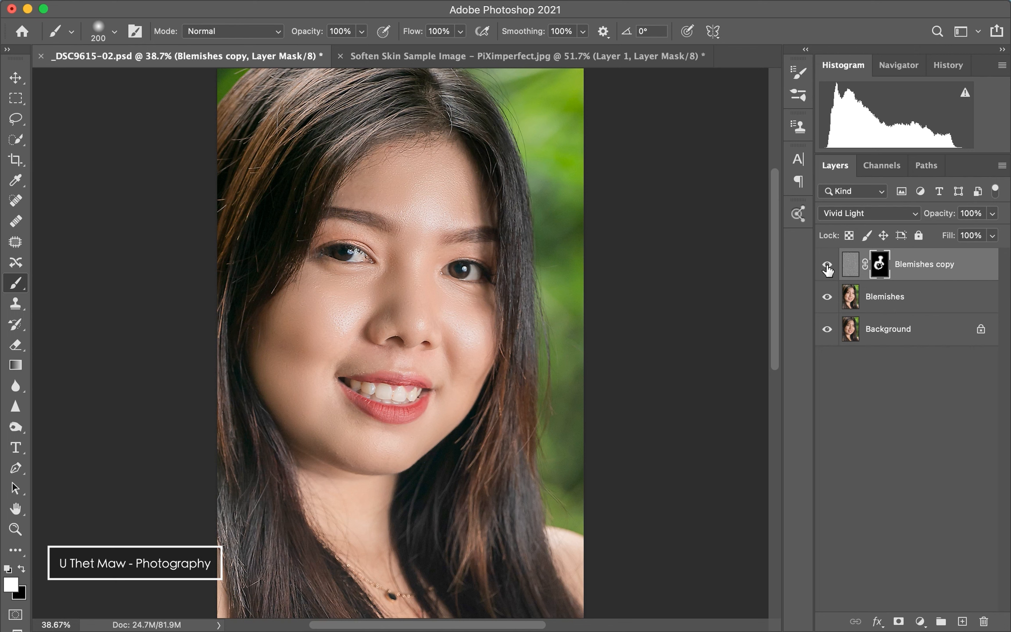
left_click(827, 265)
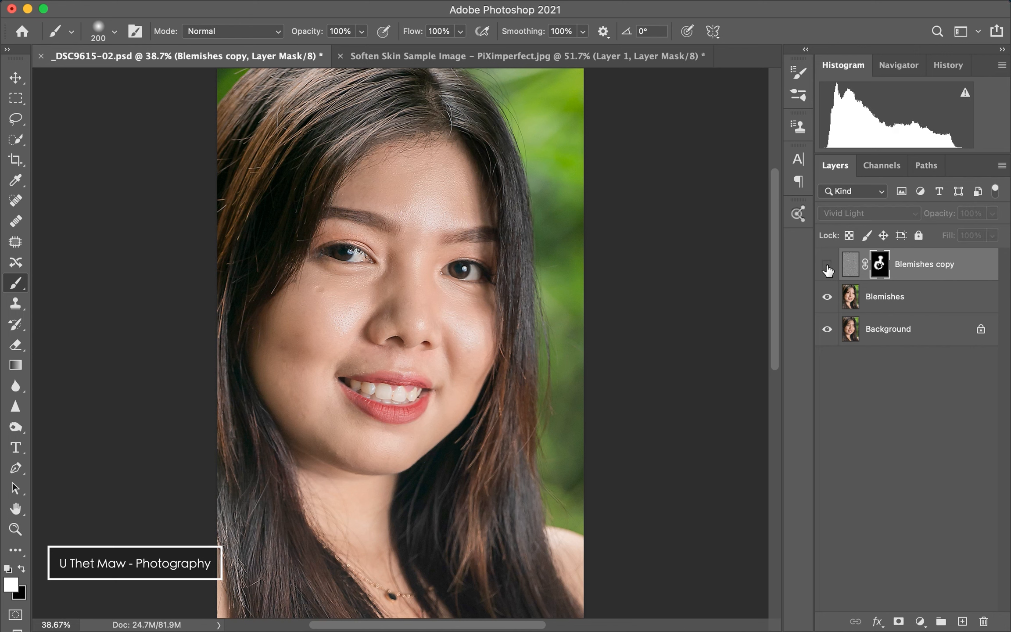
left_click(827, 266)
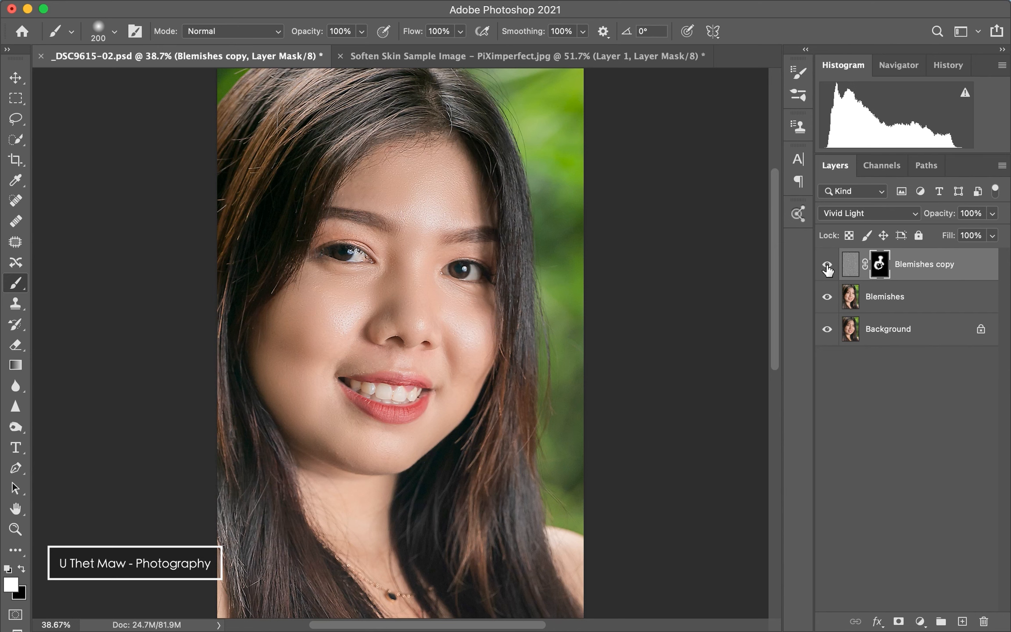
- Switch to the Soften Skin Sample Image document and delete its masked Layer 1
left_click(582, 60)
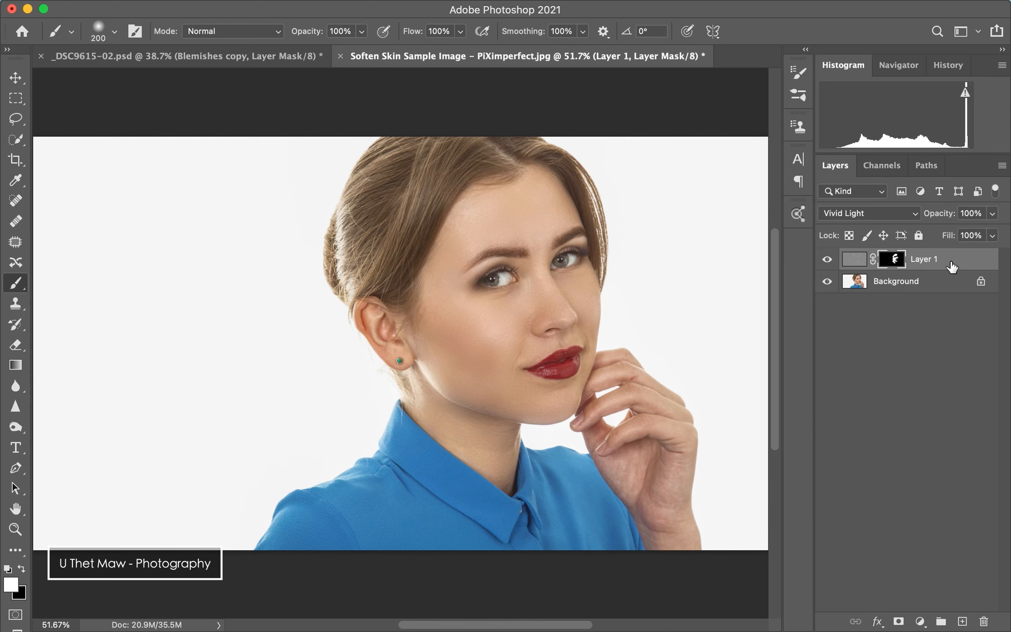
left_click_drag(951, 266, 987, 620)
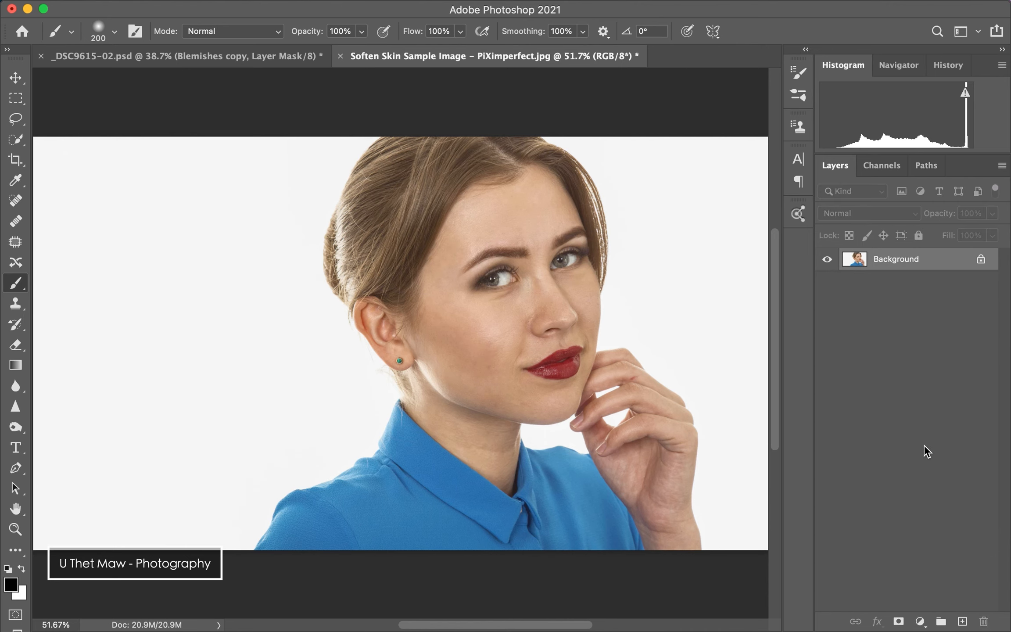
- Duplicate the Background layer of the sample image, invert the copy and set its blend mode to Vivid Light
key("super+j")
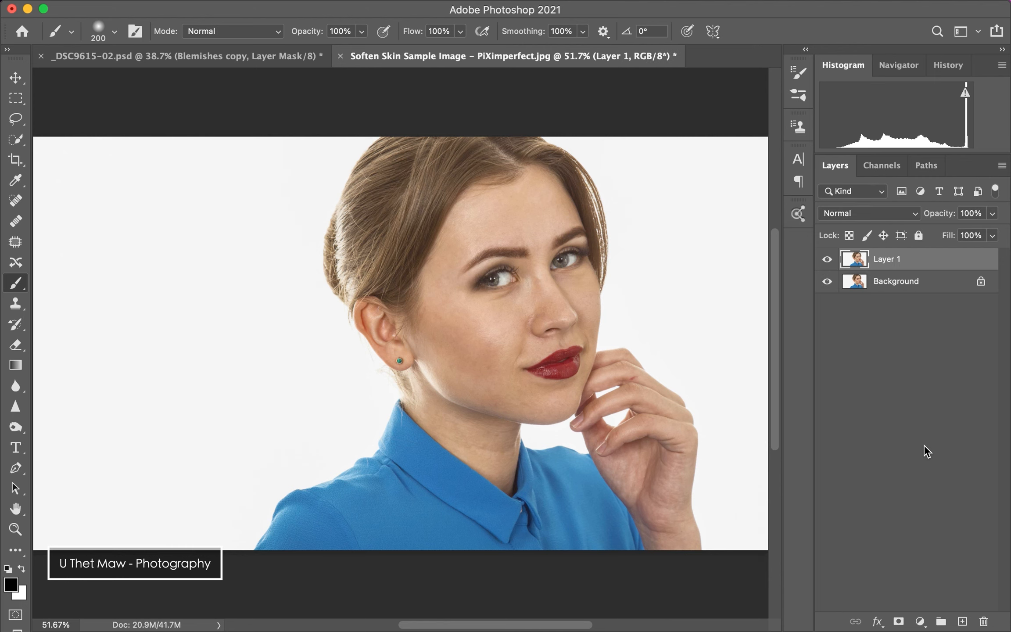
key("super+i")
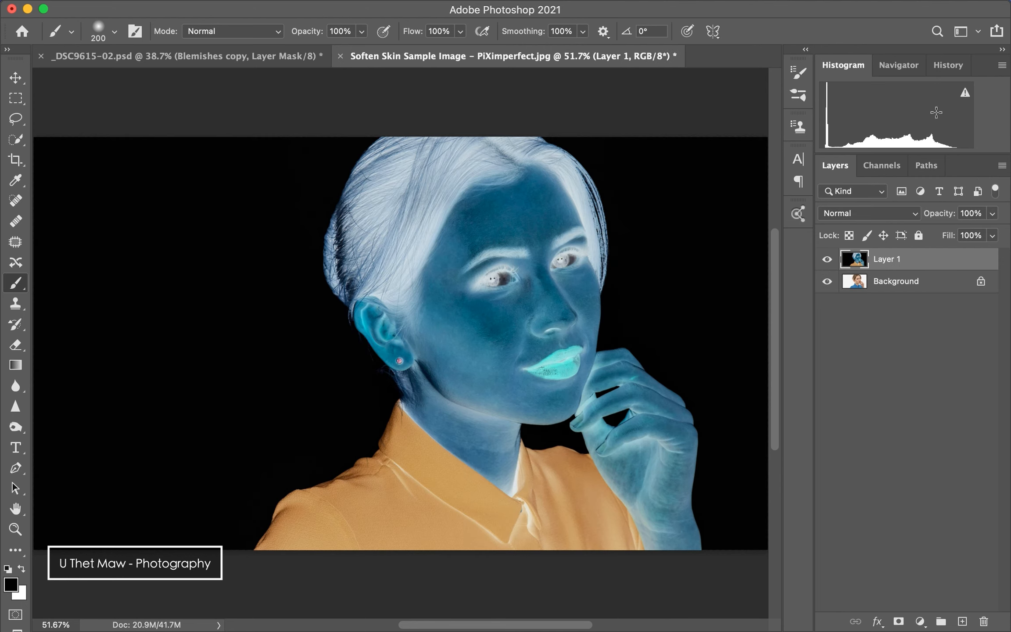
left_click(903, 214)
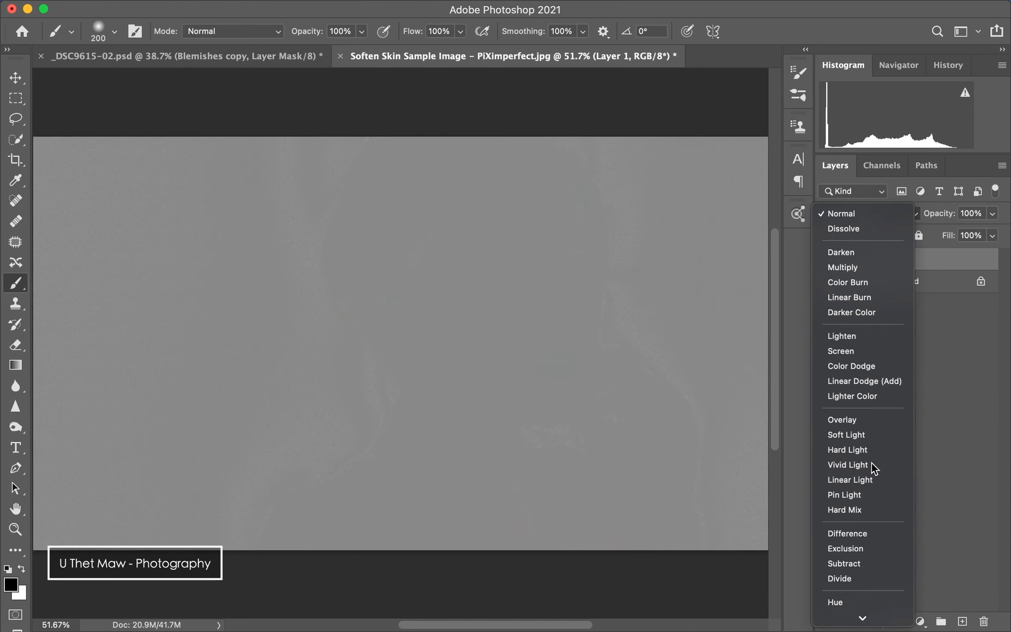
left_click(873, 465)
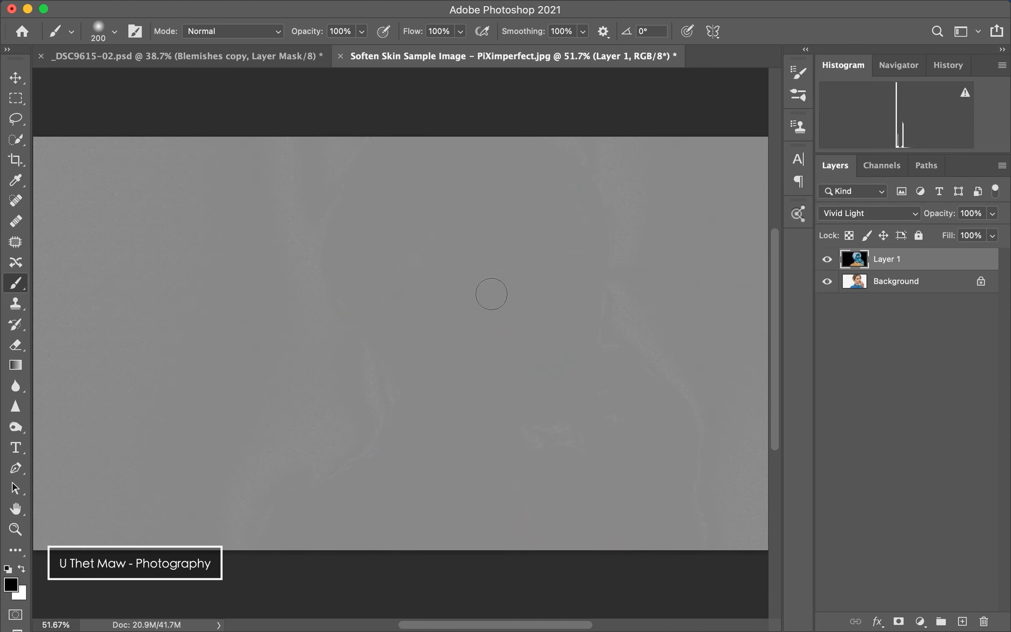
- Apply a High Pass filter with a radius of 22 pixels to the inverted Layer 1
left_click(367, 10)
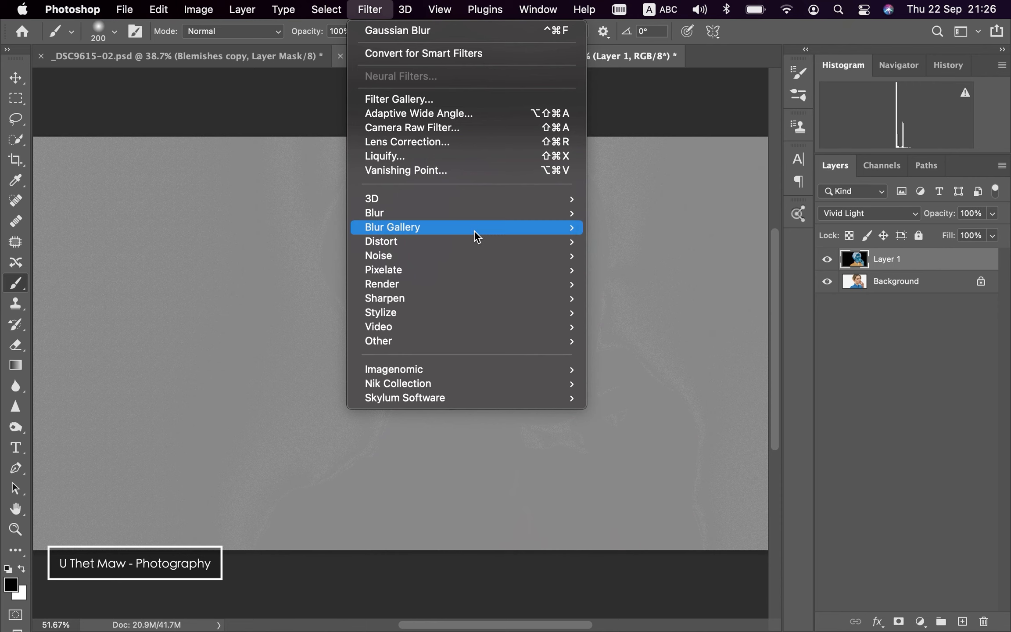
mouse_move(548, 343)
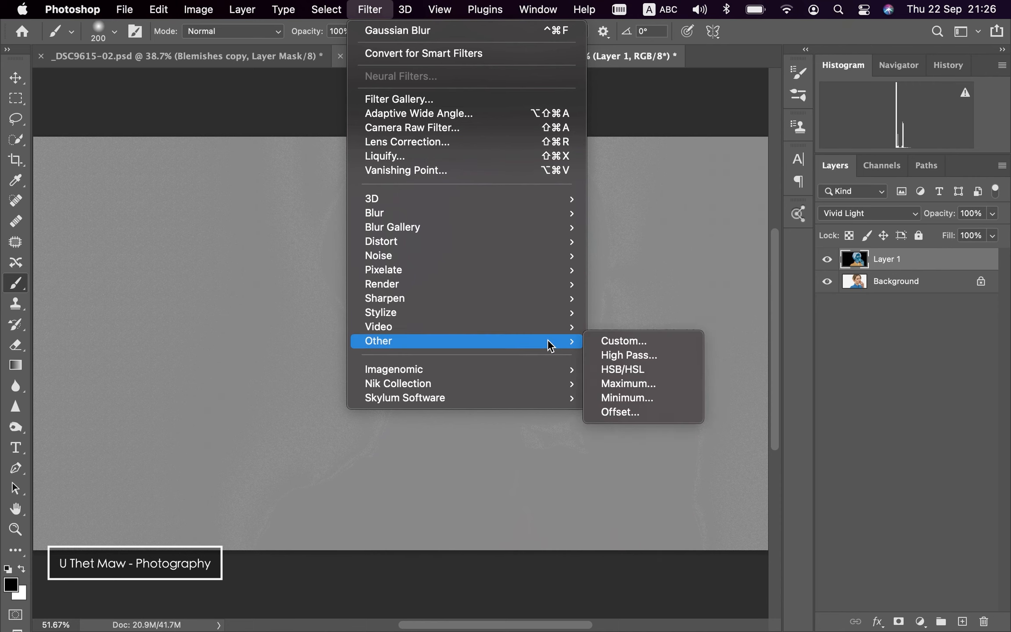
left_click(652, 358)
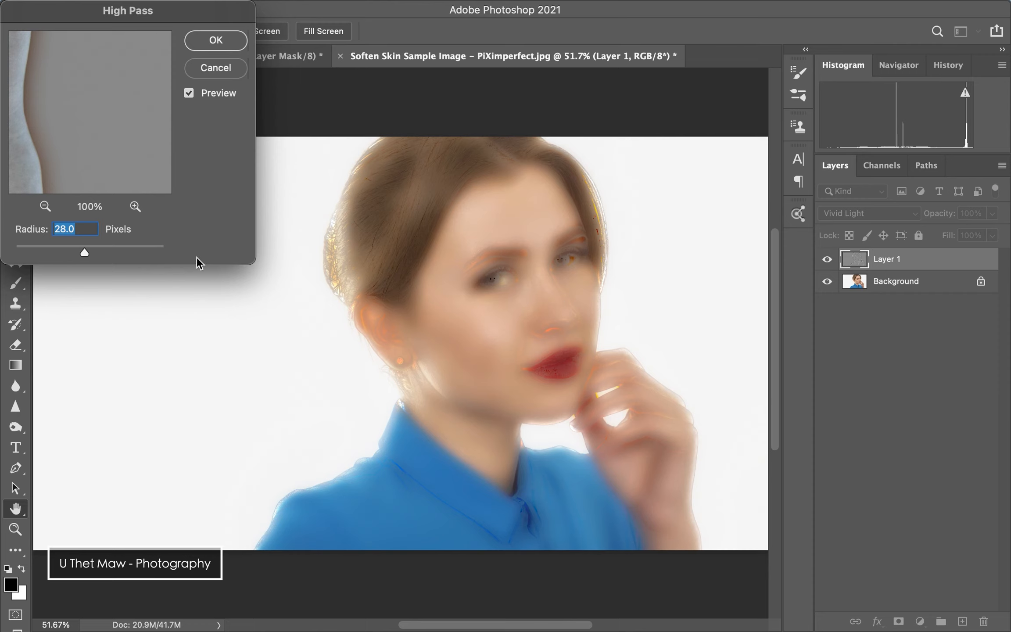
type("22")
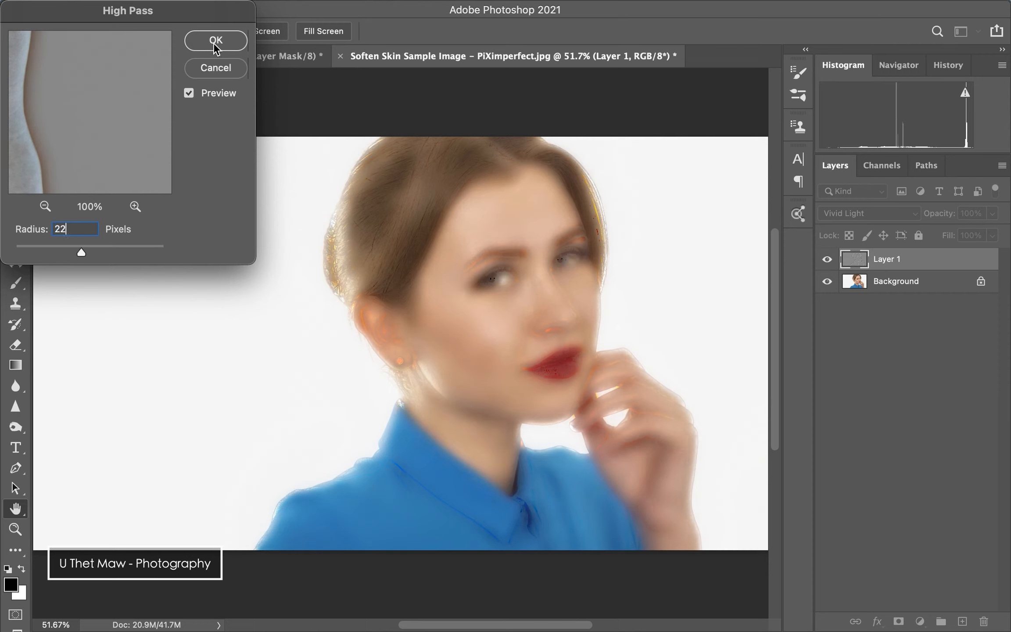
left_click(214, 44)
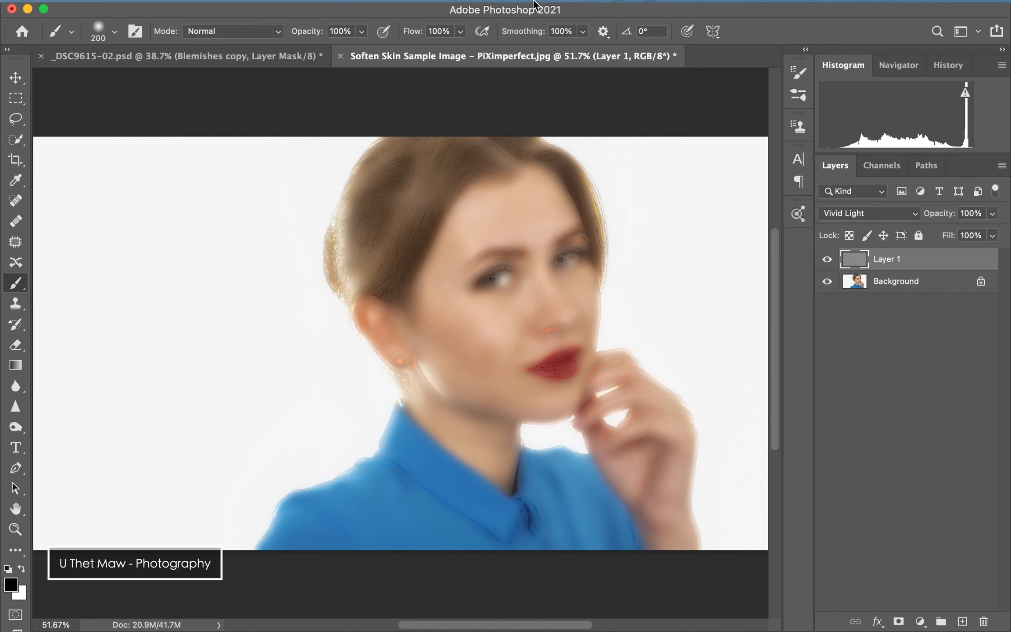
- Apply a Gaussian Blur with a radius of 5.0 pixels to Layer 1
left_click(372, 9)
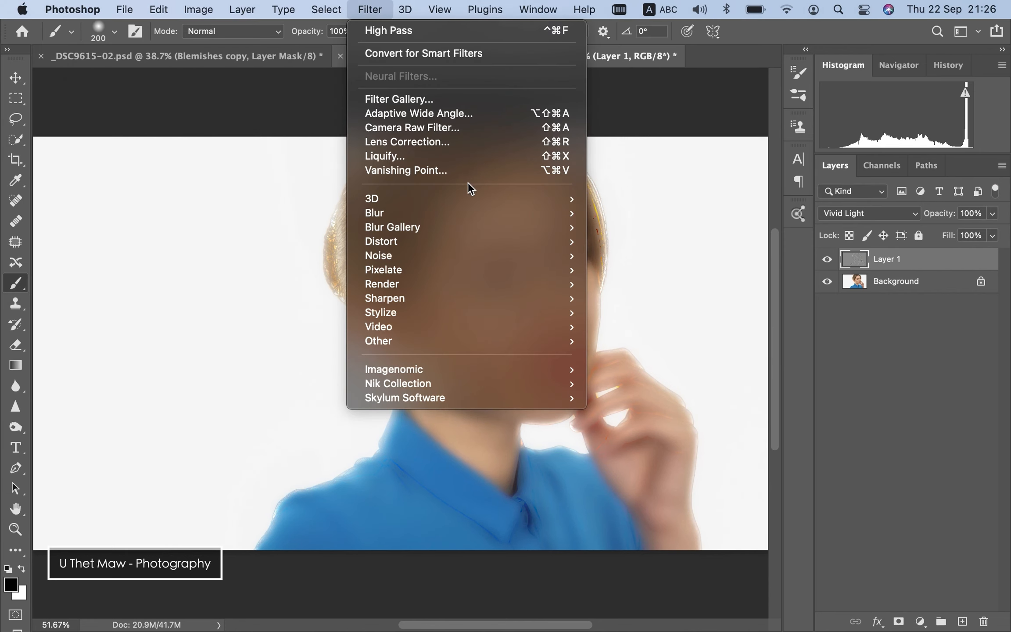
mouse_move(520, 208)
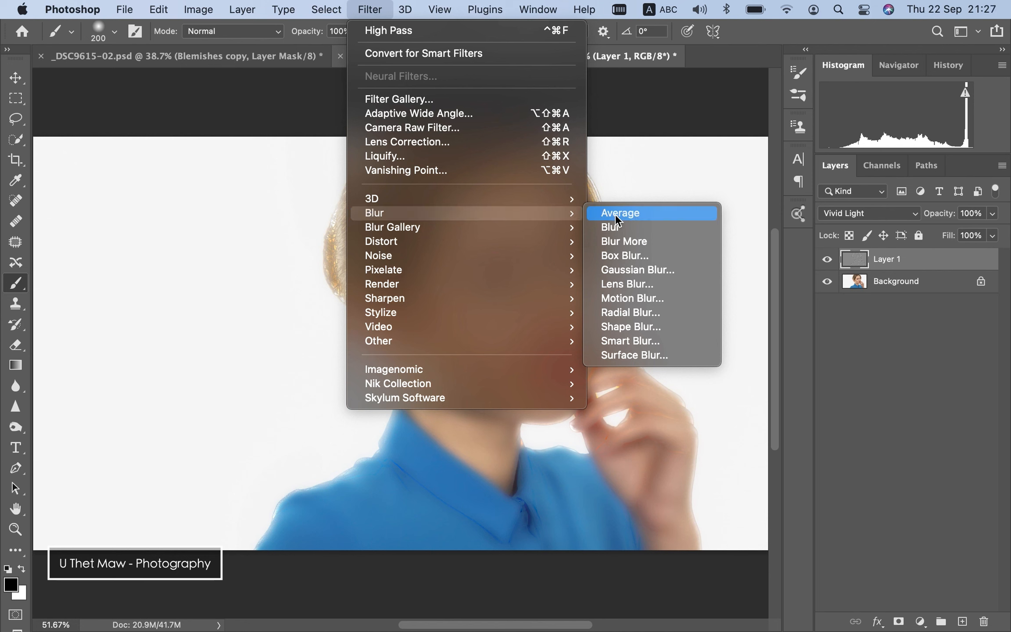
left_click(681, 269)
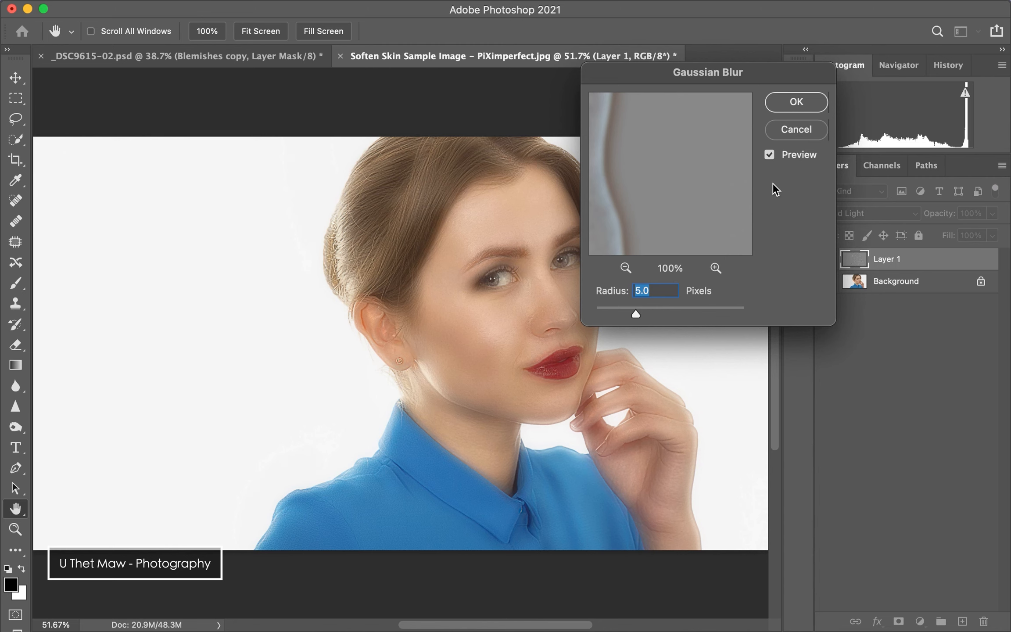
left_click(787, 106)
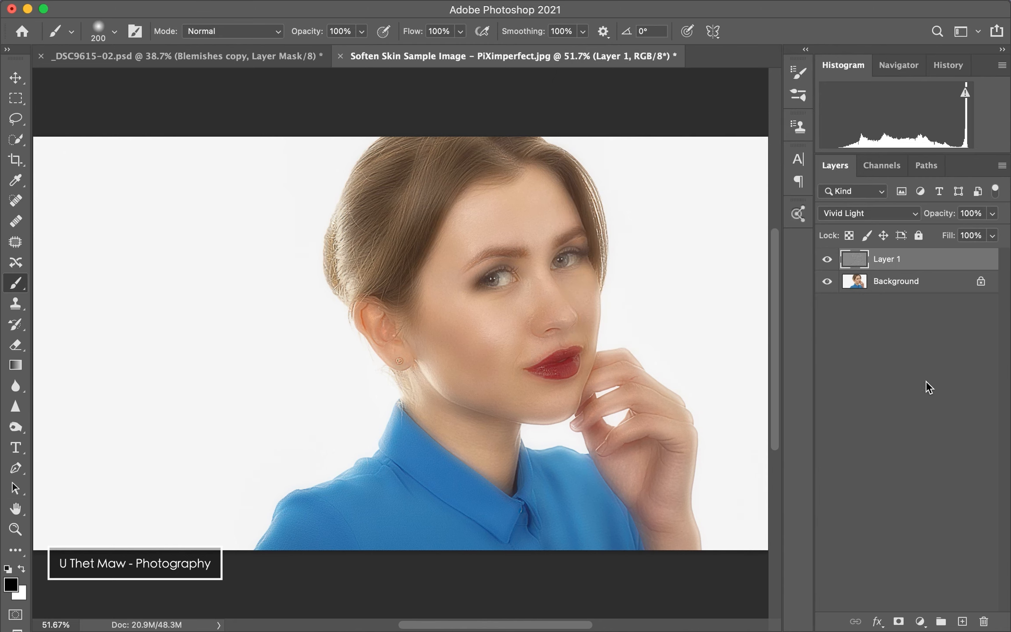
- Add a layer mask to Layer 1, invert it to black and paint white over the main facial skin with the 200 px brush
left_click(898, 620)
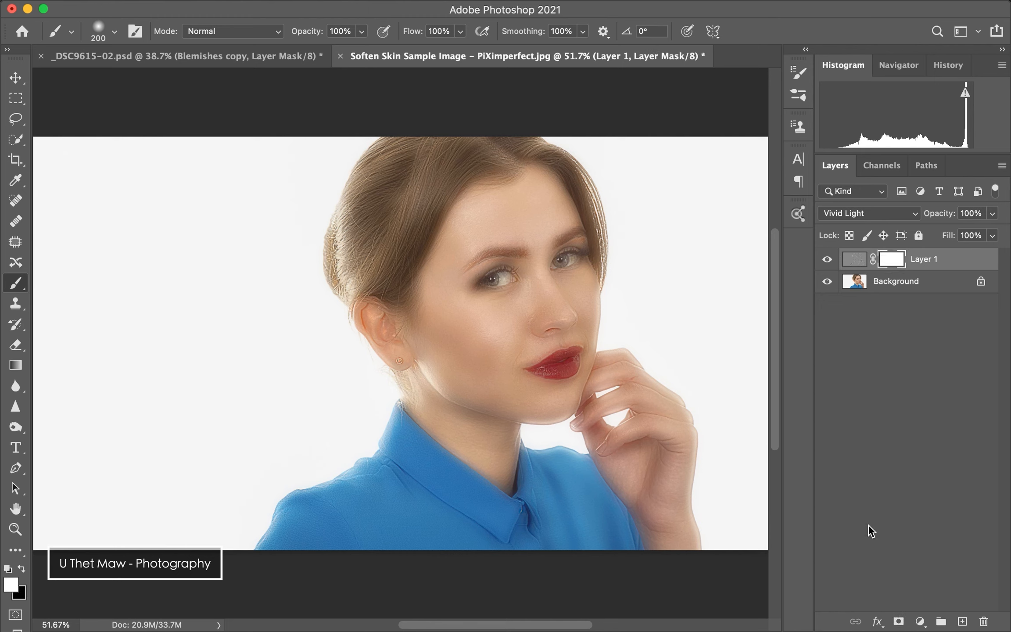
key("super+i")
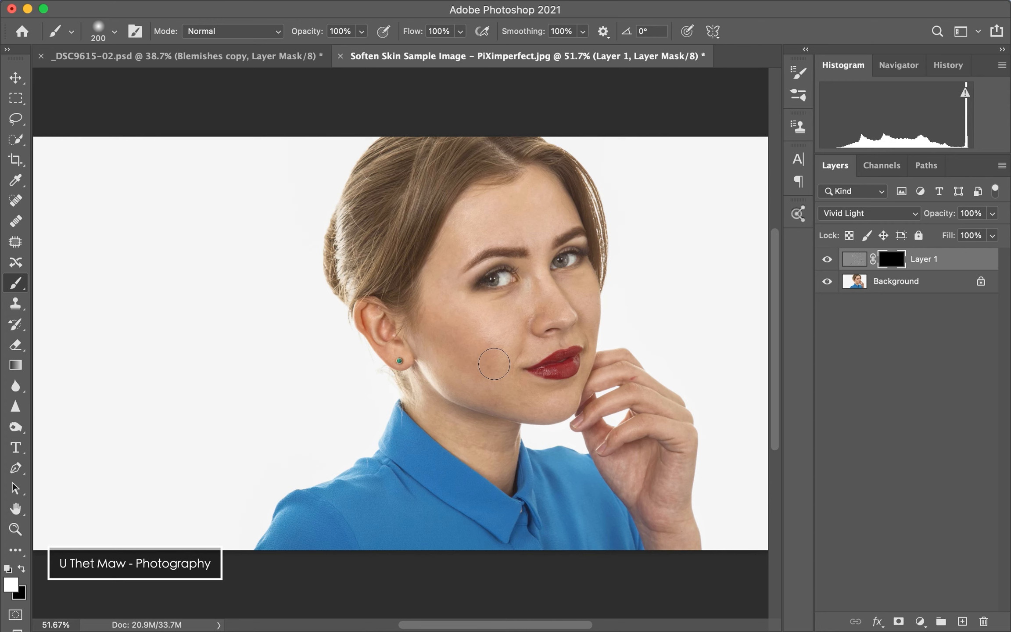
mouse_move(494, 363)
left_mouse_down()
mouse_move(517, 301)
mouse_move(456, 321)
mouse_move(442, 315)
mouse_move(456, 341)
mouse_move(434, 335)
mouse_move(457, 371)
mouse_move(544, 403)
mouse_move(493, 394)
mouse_move(484, 344)
mouse_move(517, 314)
mouse_move(441, 296)
mouse_move(445, 264)
mouse_move(474, 214)
mouse_move(528, 226)
mouse_move(550, 206)
mouse_move(528, 187)
mouse_move(552, 203)
mouse_move(483, 210)
mouse_move(551, 310)
mouse_move(573, 300)
left_mouse_up()
- Reduce the brush to 100 px and paint white on the mask over the far cheek, nose, upper lip, chin and jaw
key("super+1")
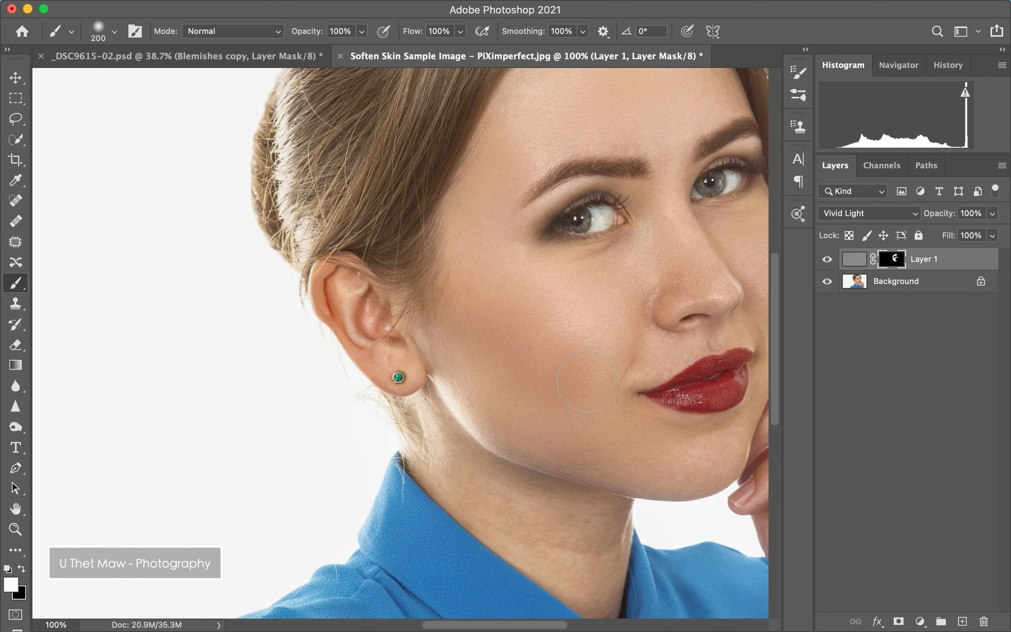
scroll(587, 379, "right", 5)
key("bracketleft")
key("bracketleft")
key("bracketleft")
key("bracketleft")
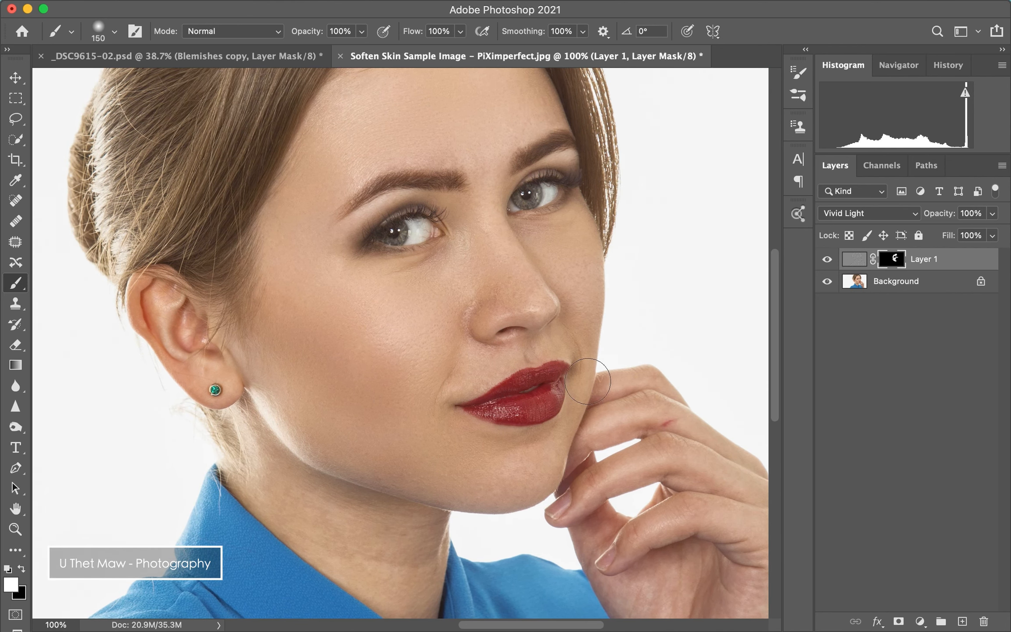
left_click(570, 254)
mouse_move(570, 254)
left_mouse_down()
mouse_move(552, 241)
mouse_move(578, 287)
left_mouse_up()
left_click(496, 361)
mouse_move(495, 361)
left_mouse_down()
mouse_move(451, 388)
mouse_move(456, 354)
mouse_move(479, 323)
mouse_move(523, 295)
left_mouse_up()
left_click(501, 294)
left_click(530, 453)
mouse_move(530, 453)
left_mouse_down()
mouse_move(500, 482)
mouse_move(515, 490)
mouse_move(443, 492)
mouse_move(344, 460)
mouse_move(311, 436)
mouse_move(349, 430)
left_mouse_up()
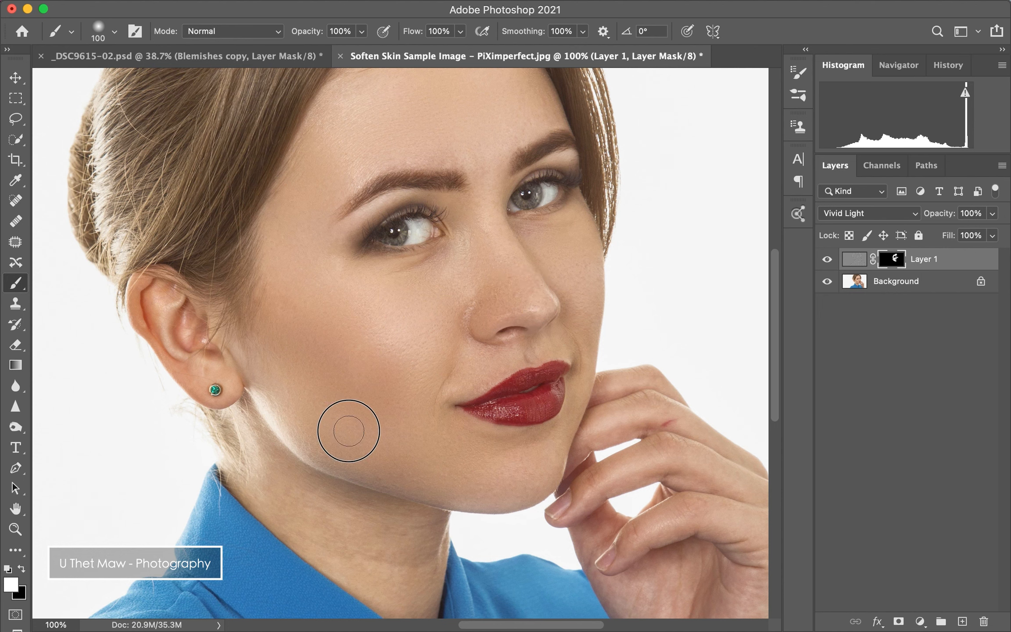
- Enlarge the brush to 175 px and paint white on the mask over the neck skin below the jaw
key("bracketright")
mouse_move(407, 536)
left_mouse_down()
mouse_move(361, 527)
mouse_move(287, 481)
mouse_move(330, 536)
mouse_move(401, 553)
mouse_move(407, 584)
left_mouse_up()
left_click_drag(316, 504, 287, 492)
left_click(509, 475)
- Paint white on the mask over the back of the hand, reducing the brush to 100 px for the fingers
scroll(509, 476, "down", 5)
scroll(509, 475, "right", 8)
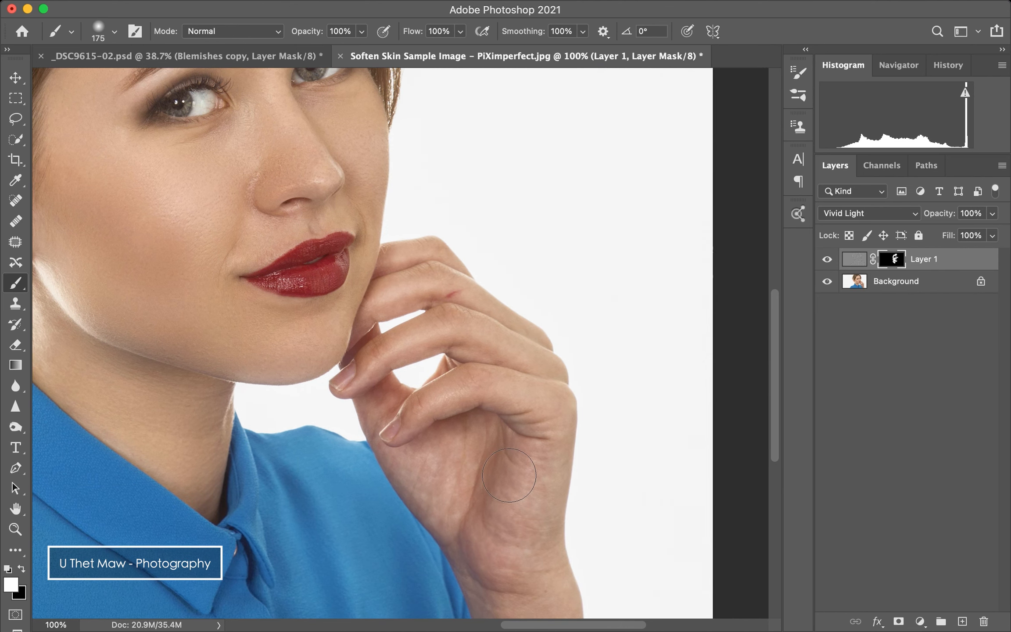
mouse_move(509, 476)
left_mouse_down()
mouse_move(530, 450)
mouse_move(530, 563)
mouse_move(555, 596)
mouse_move(462, 532)
mouse_move(412, 460)
mouse_move(524, 439)
mouse_move(537, 413)
mouse_move(475, 399)
mouse_move(443, 410)
left_mouse_up()
key("bracketleft")
key("bracketleft")
key("bracketleft")
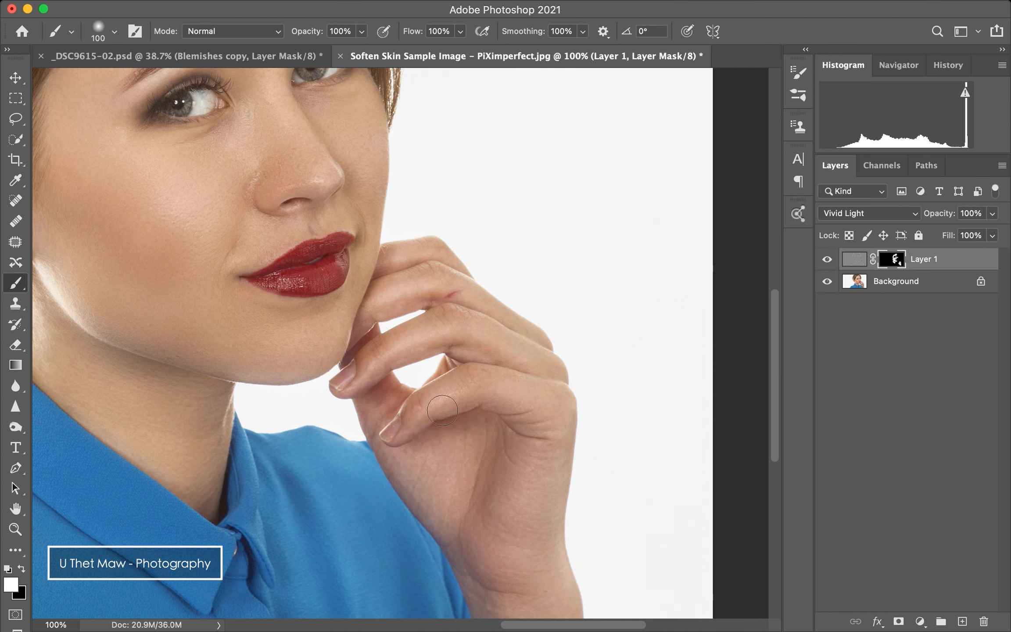
mouse_move(528, 364)
left_mouse_down()
mouse_move(457, 329)
mouse_move(384, 355)
left_mouse_up()
left_click_drag(437, 284, 510, 334)
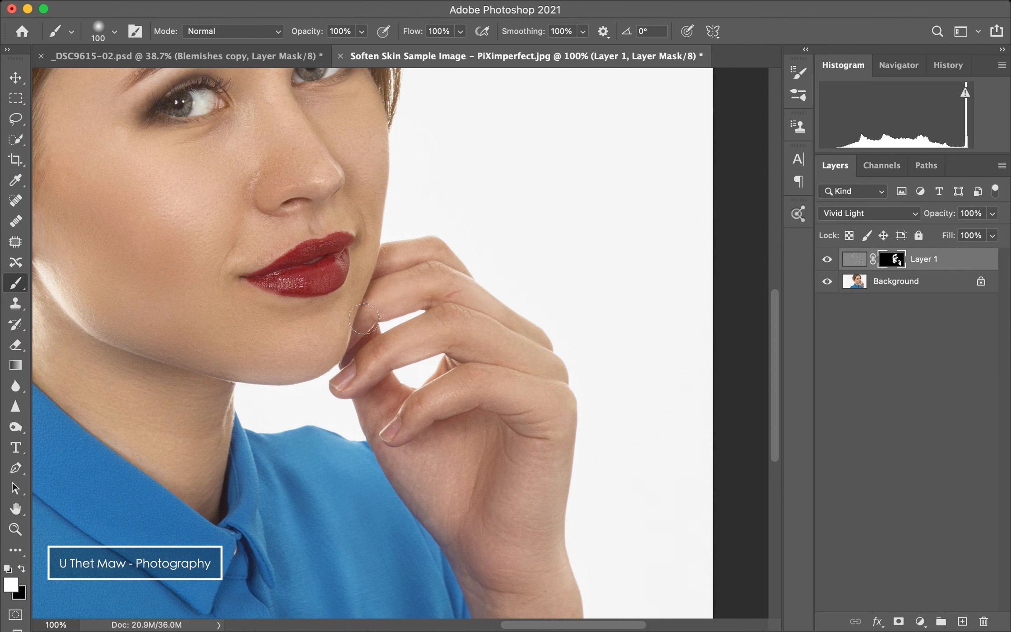
- Compare the whole portrait before and after smoothing by toggling Layer 1's visibility off and on
key("super+0")
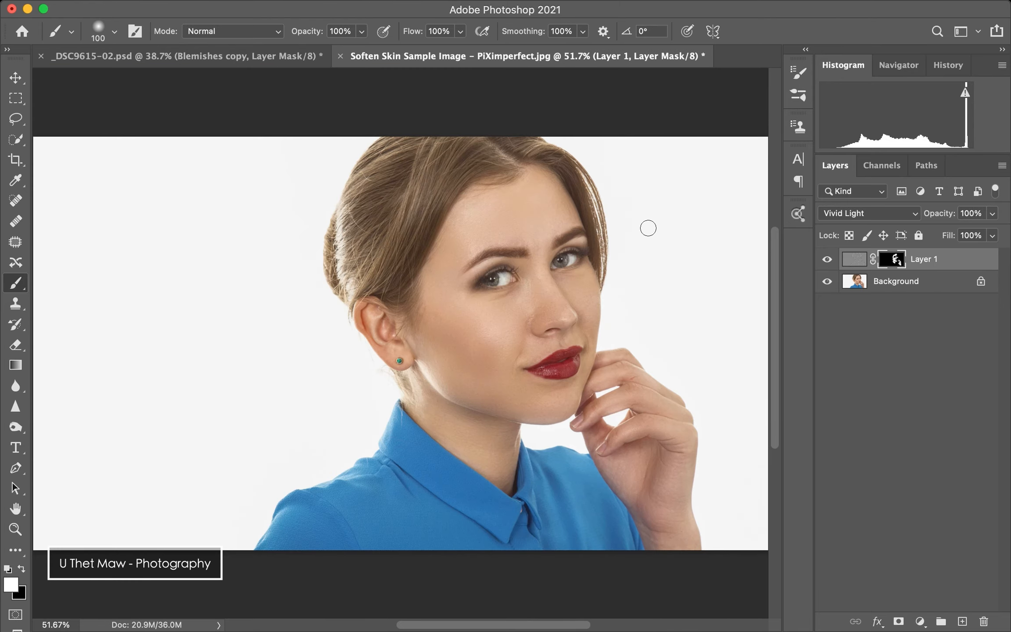
left_click(827, 260)
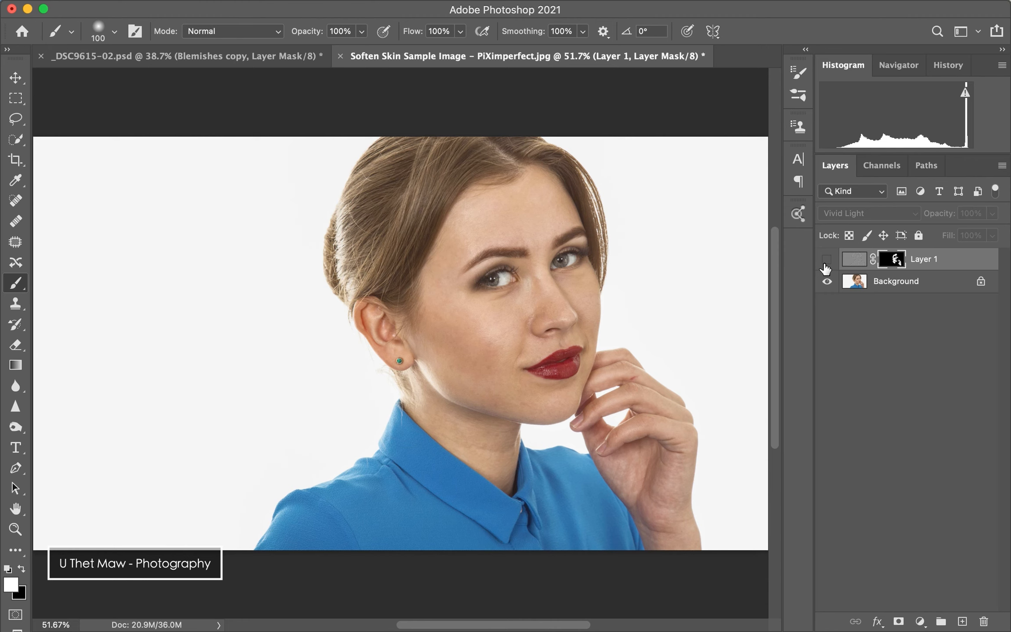
left_click(826, 263)
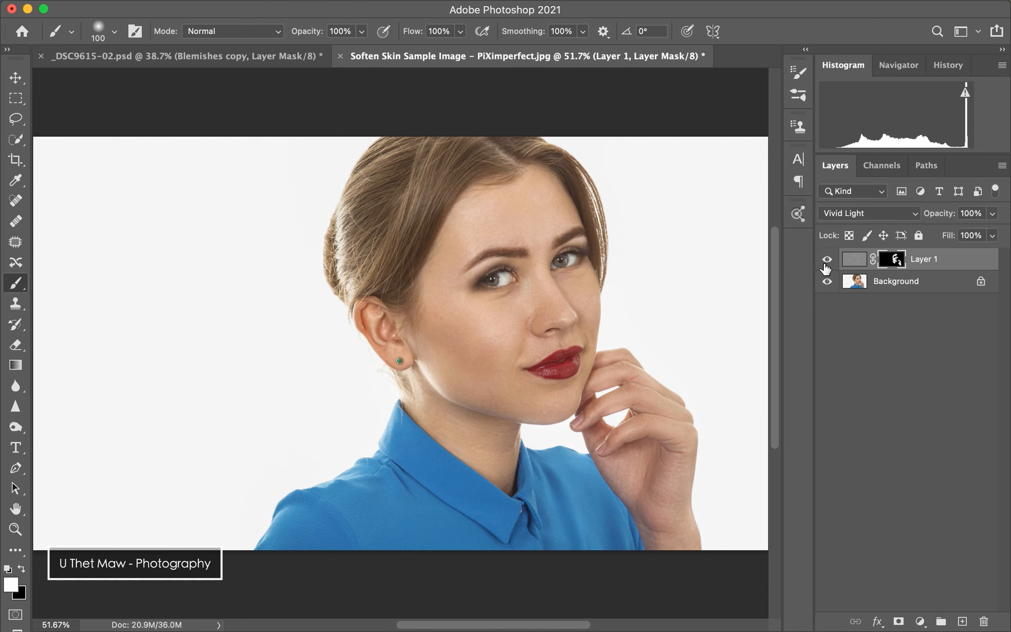